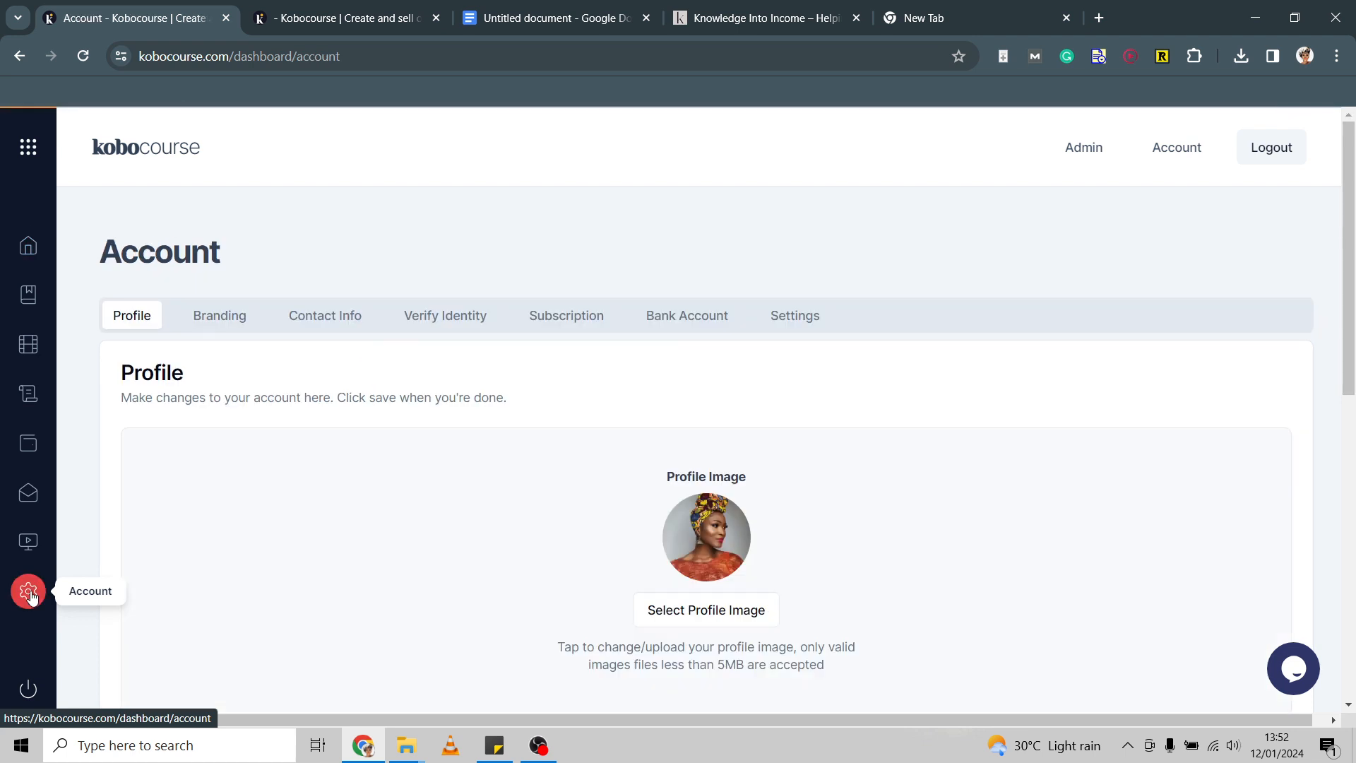
Save the profile with its bio, country Nigeria and NGN currency, then go to Branding.
scroll(302, 484, "down", 2)
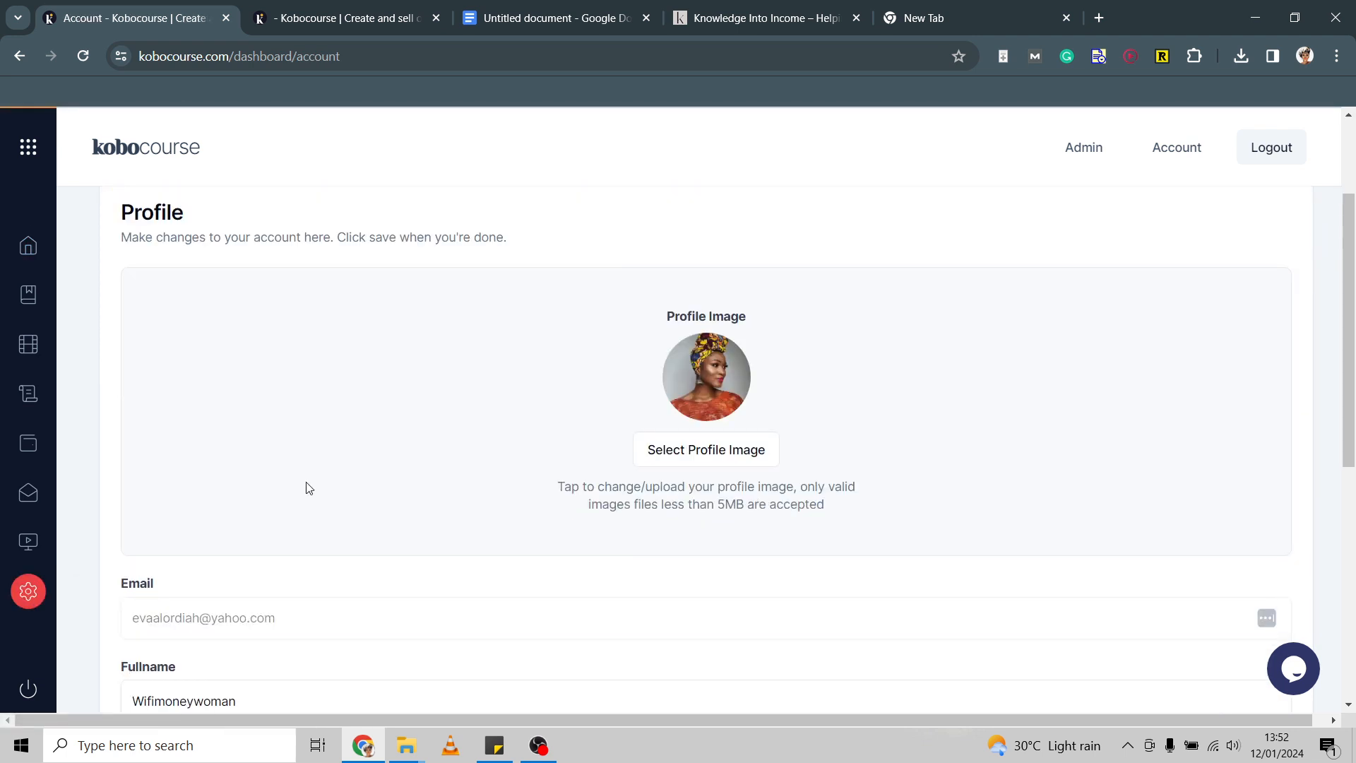
scroll(306, 487, "down", 1)
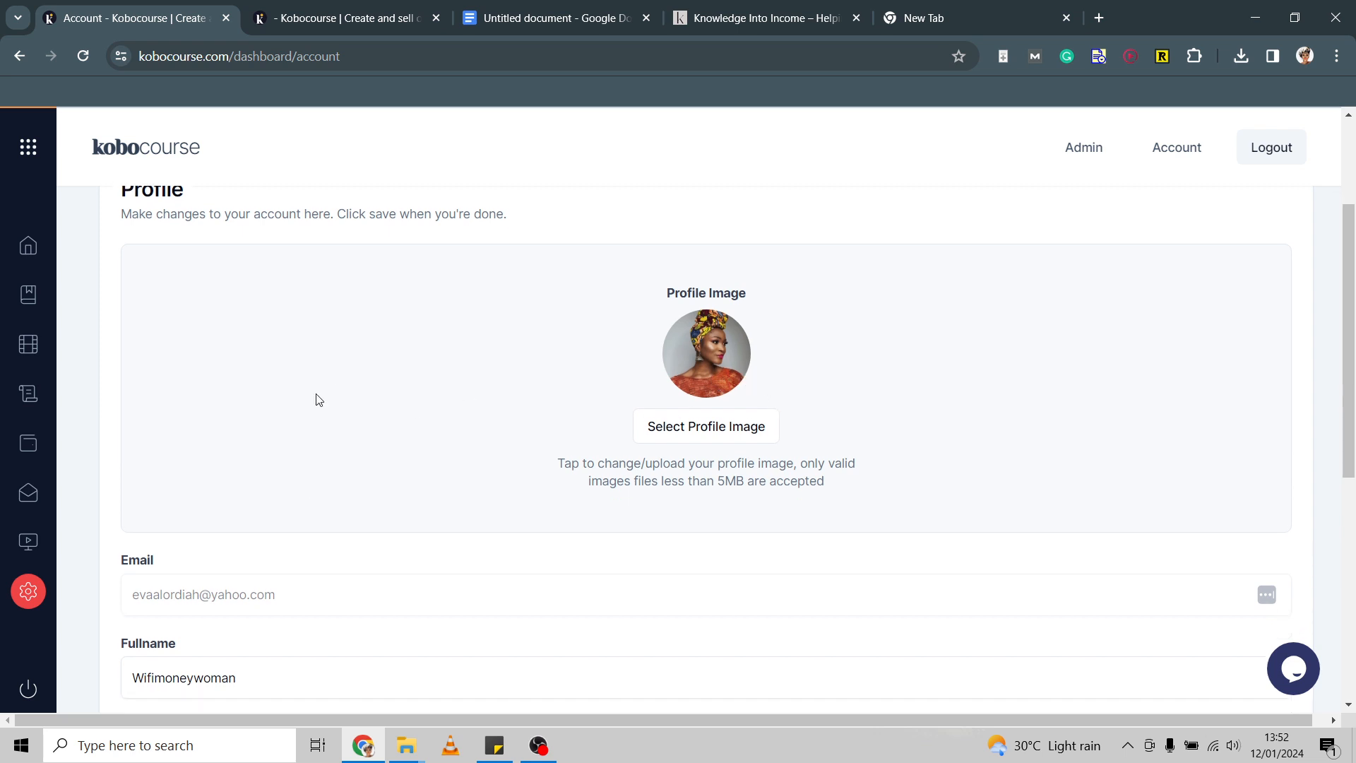
scroll(315, 401, "down", 2)
scroll(234, 487, "down", 2)
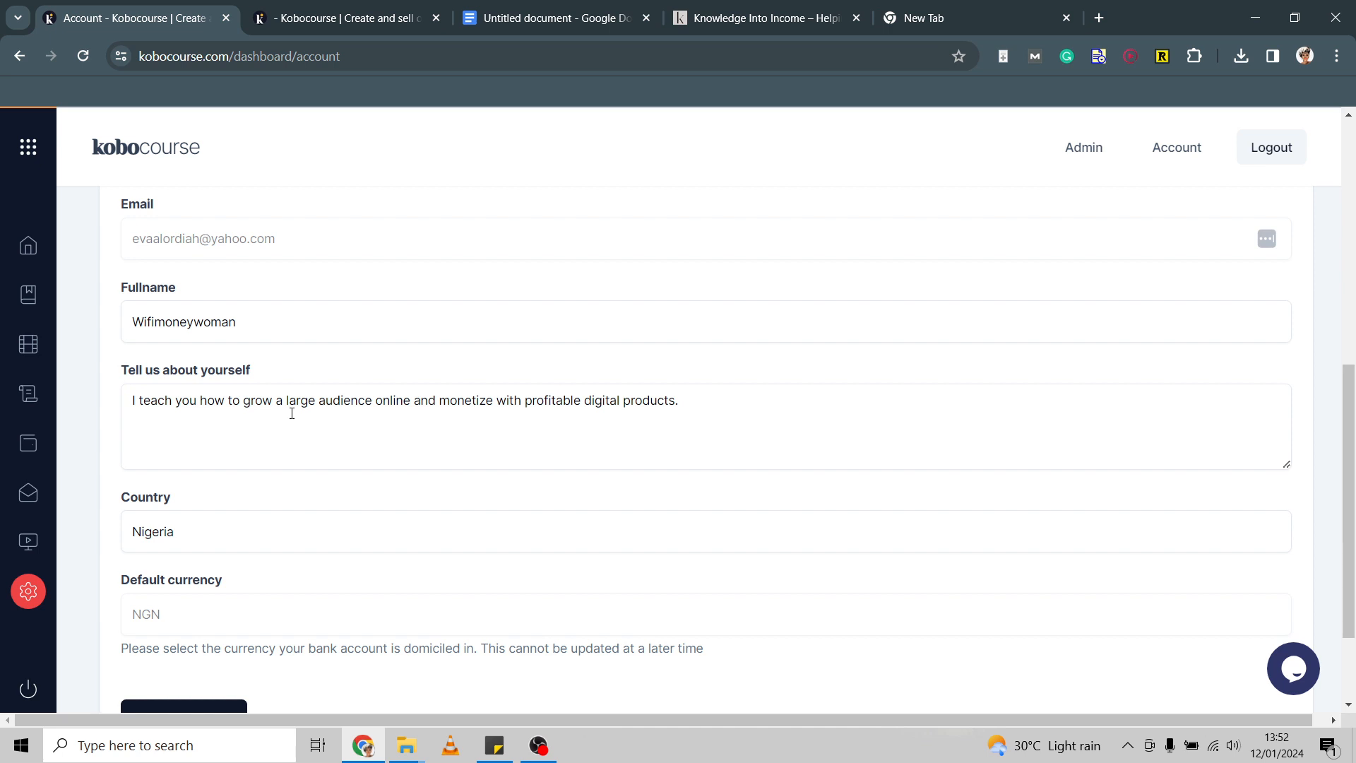
scroll(292, 414, "down", 2)
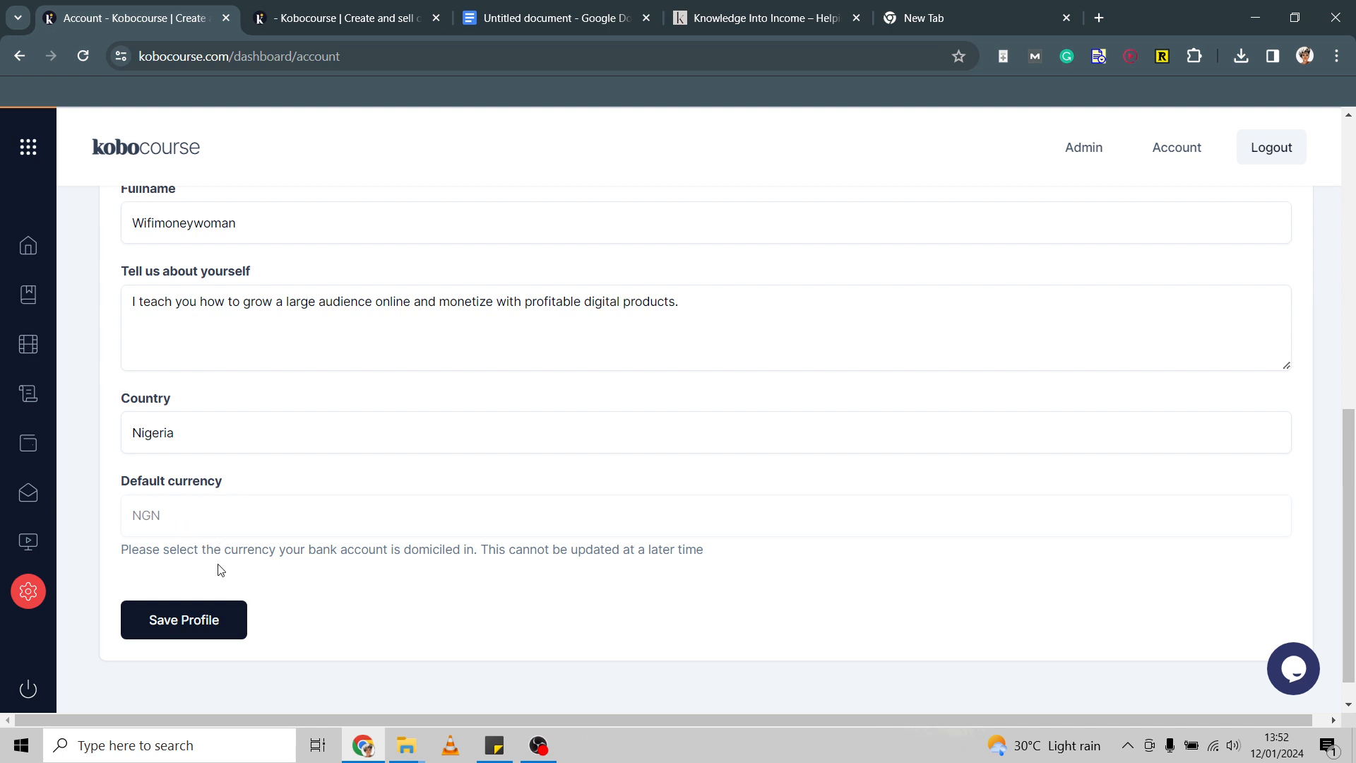
left_click(211, 625)
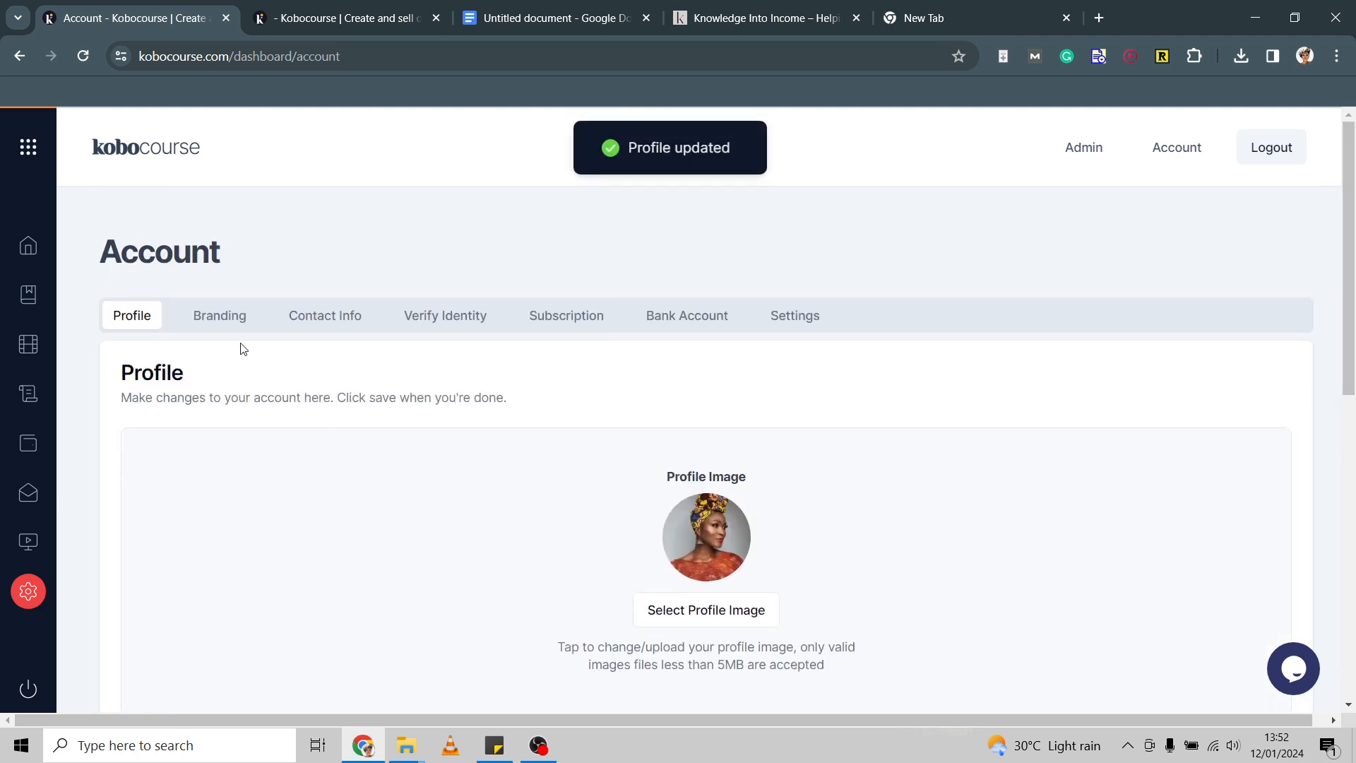
left_click(223, 328)
Upload a portrait photo from Pictures as the brand logo.
scroll(448, 417, "down", 2)
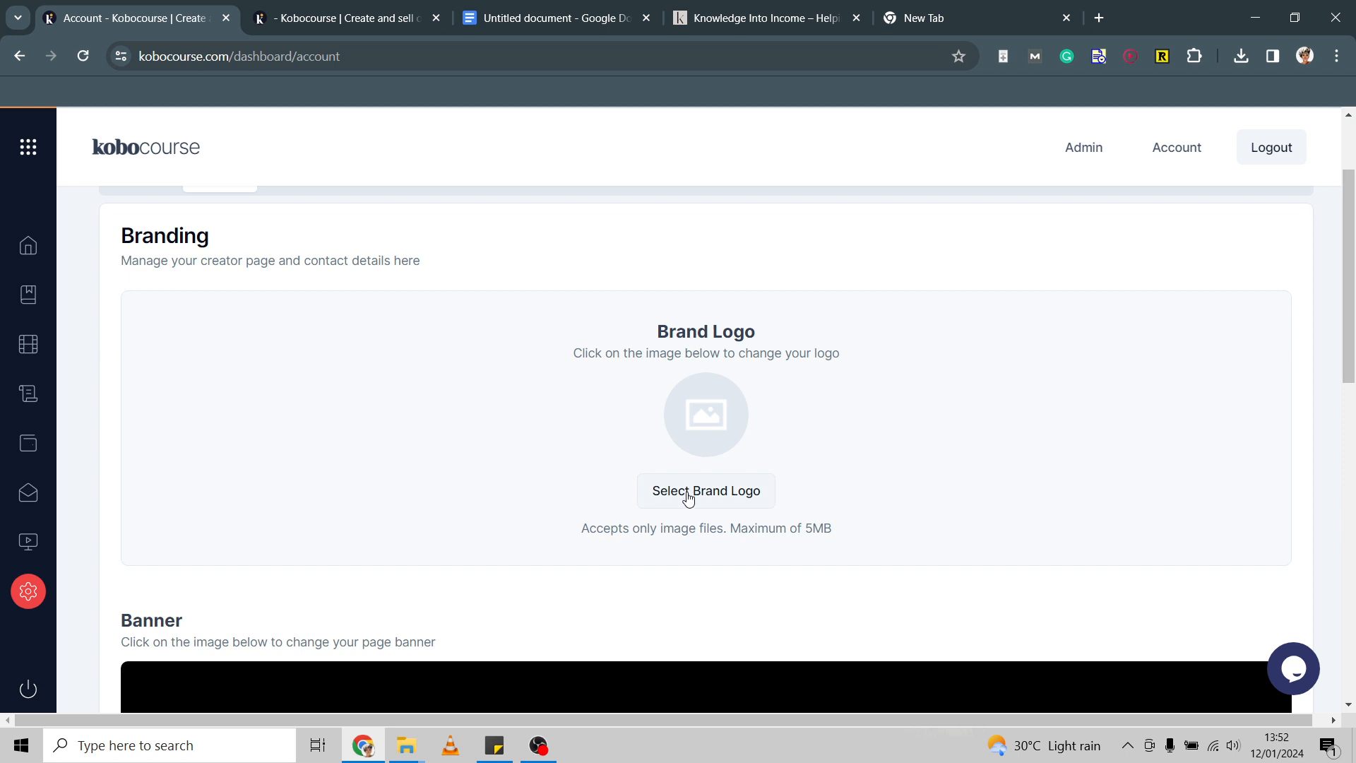
scroll(689, 498, "down", 5)
scroll(646, 519, "down", 5)
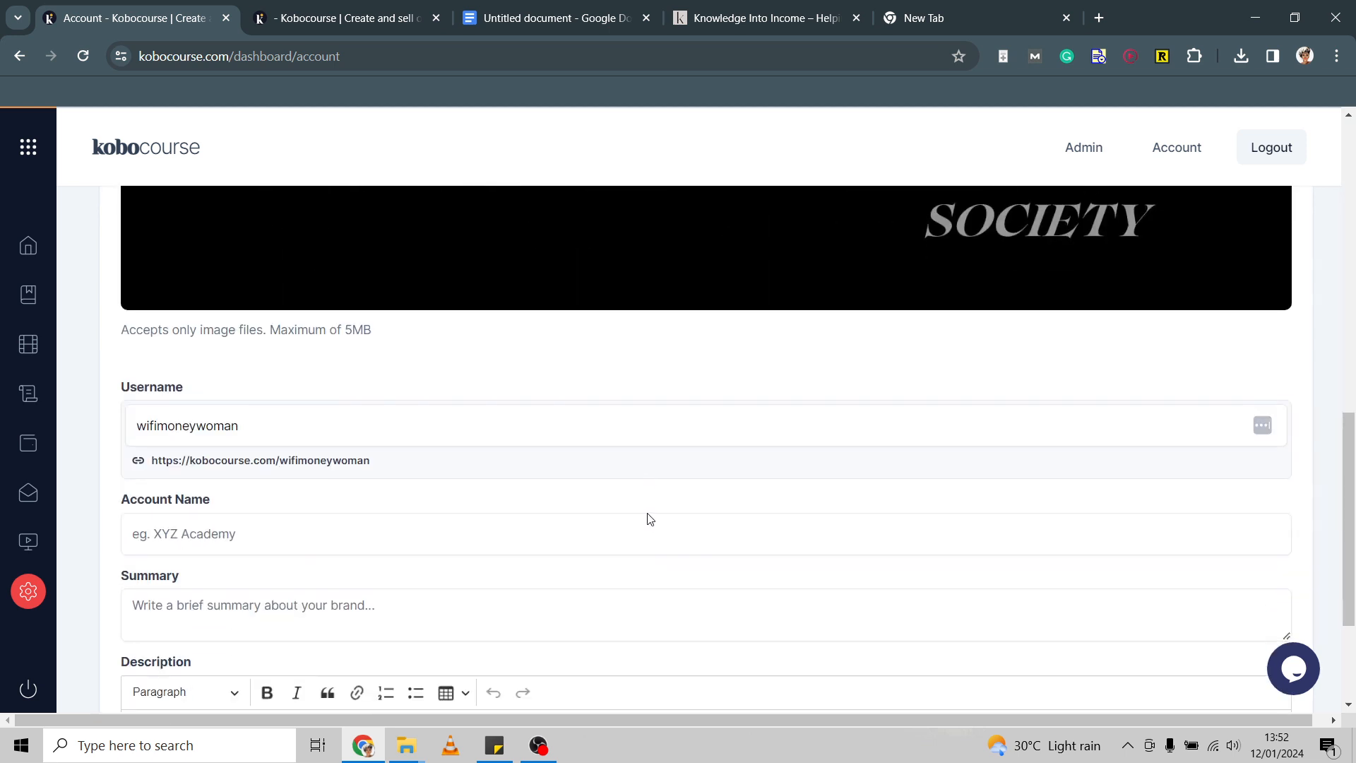
scroll(647, 512, "up", 10)
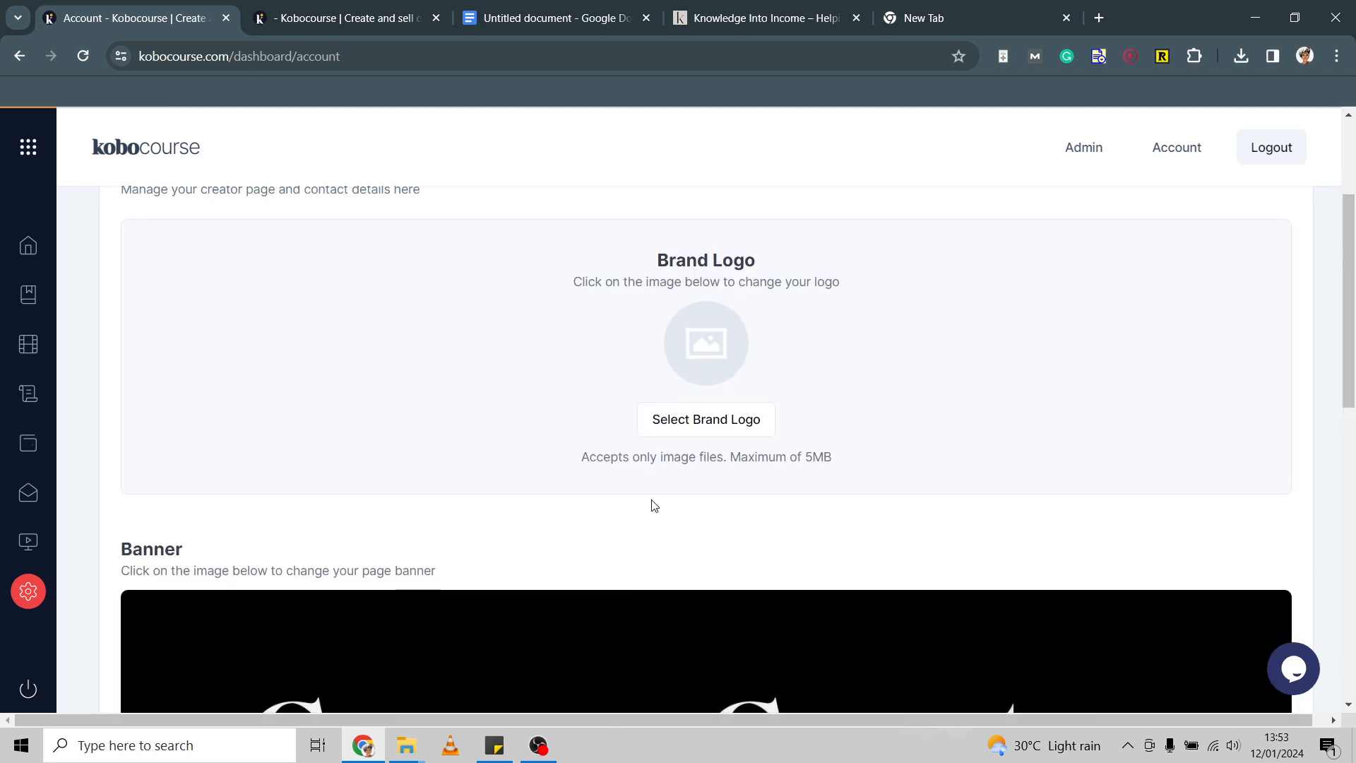
left_click(702, 422)
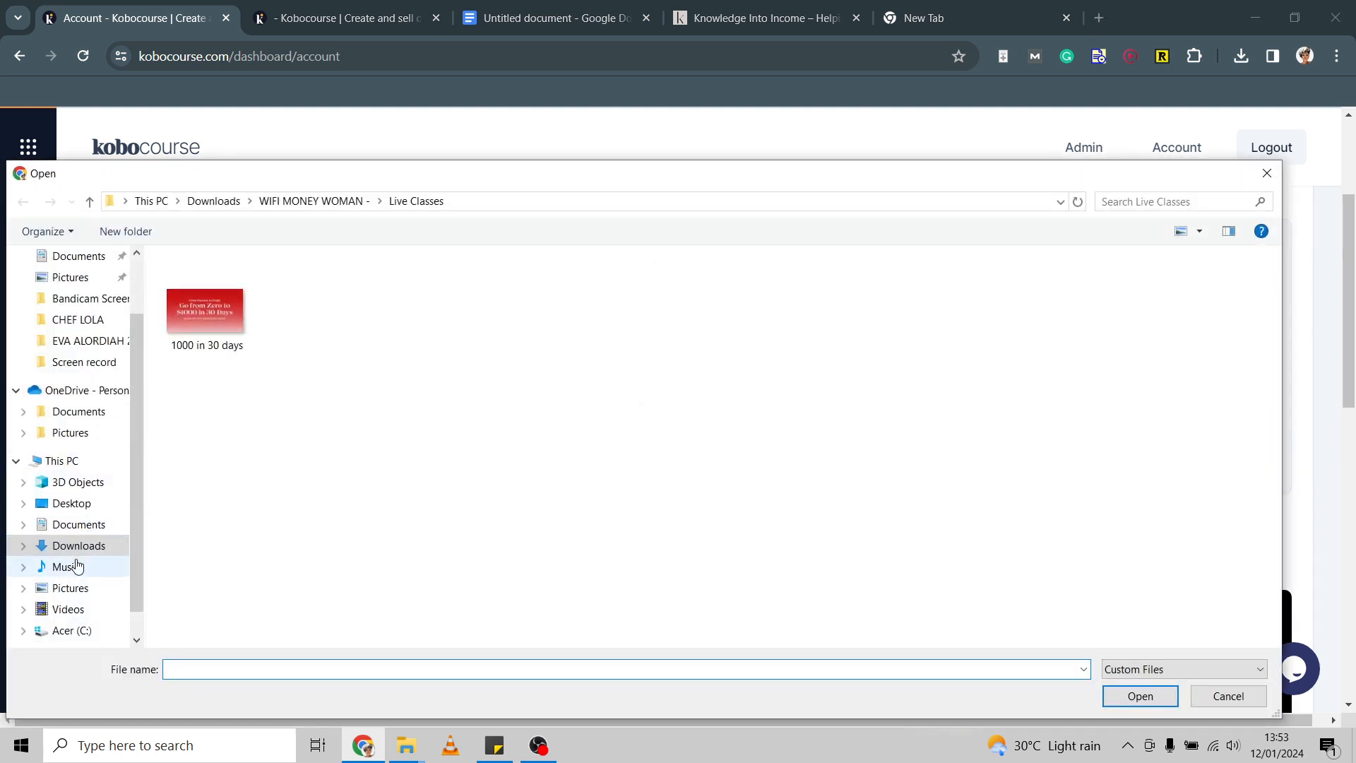
left_click(70, 589)
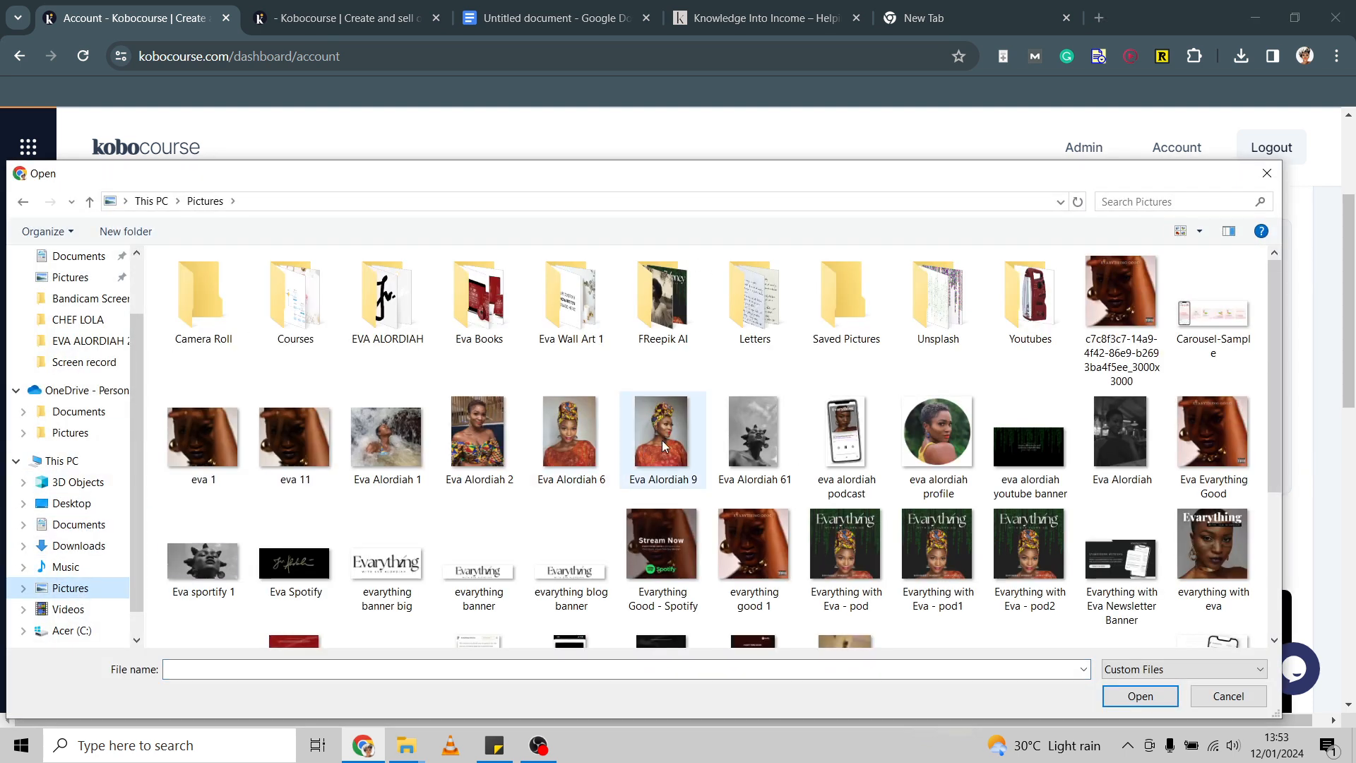
double_click(662, 440)
Replace the banner with CEO WEBSITE Banner 2 from Downloads > WOMANCEOMINDSET.
scroll(468, 377, "down", 5)
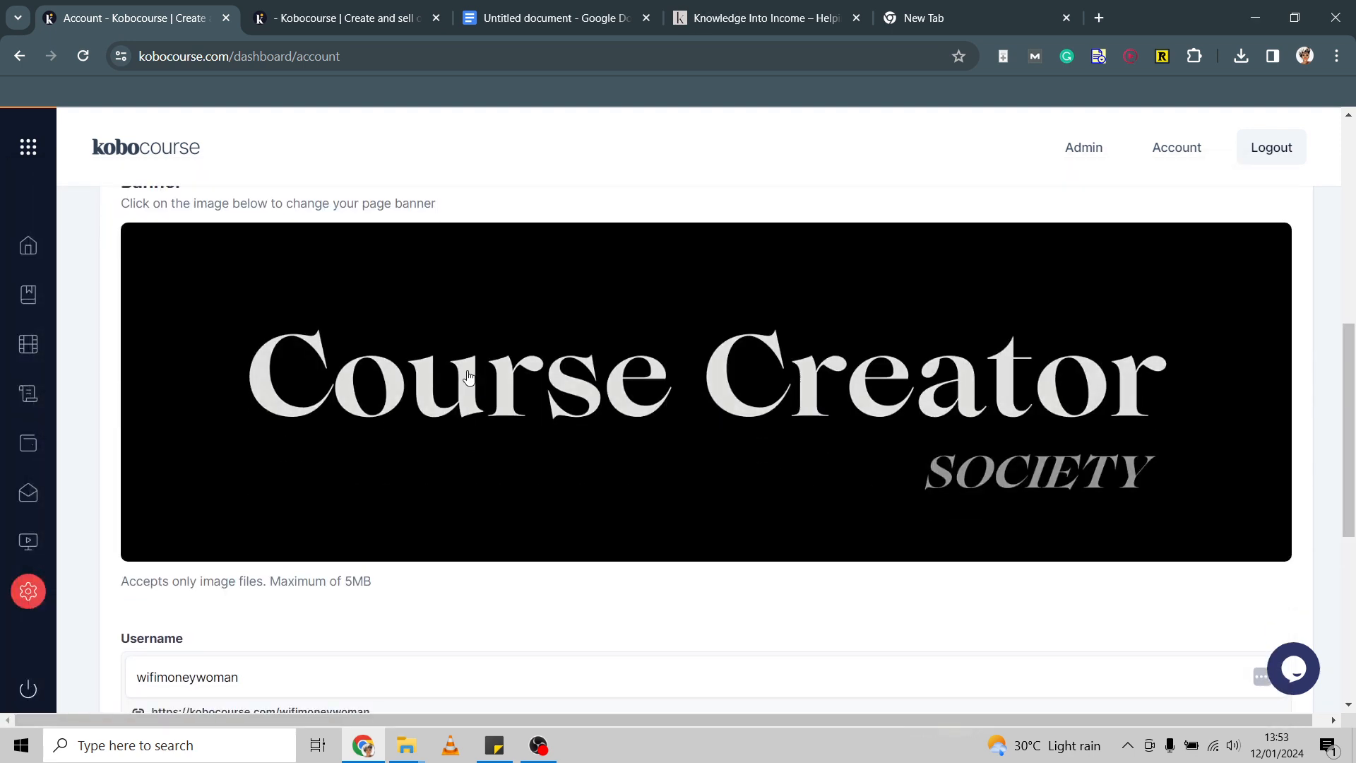
scroll(530, 393, "down", 2)
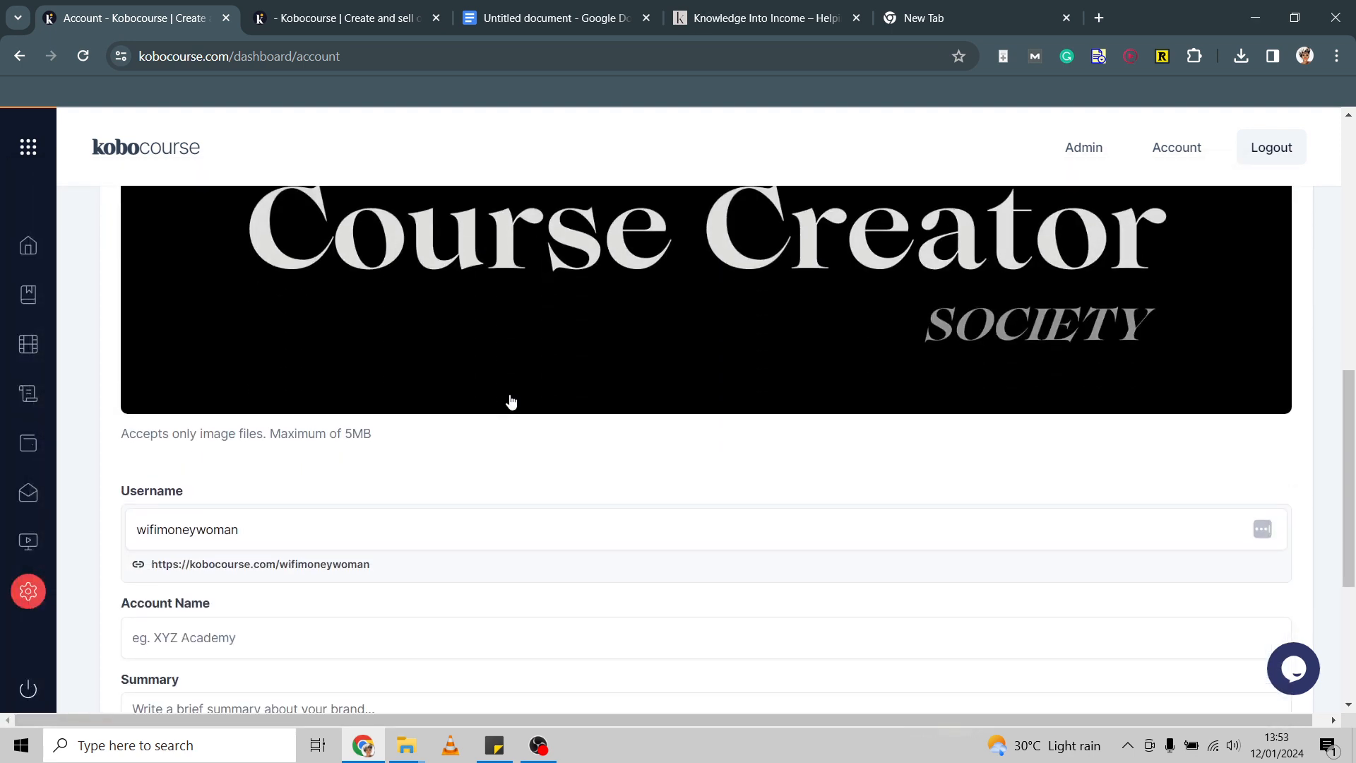
left_click(509, 349)
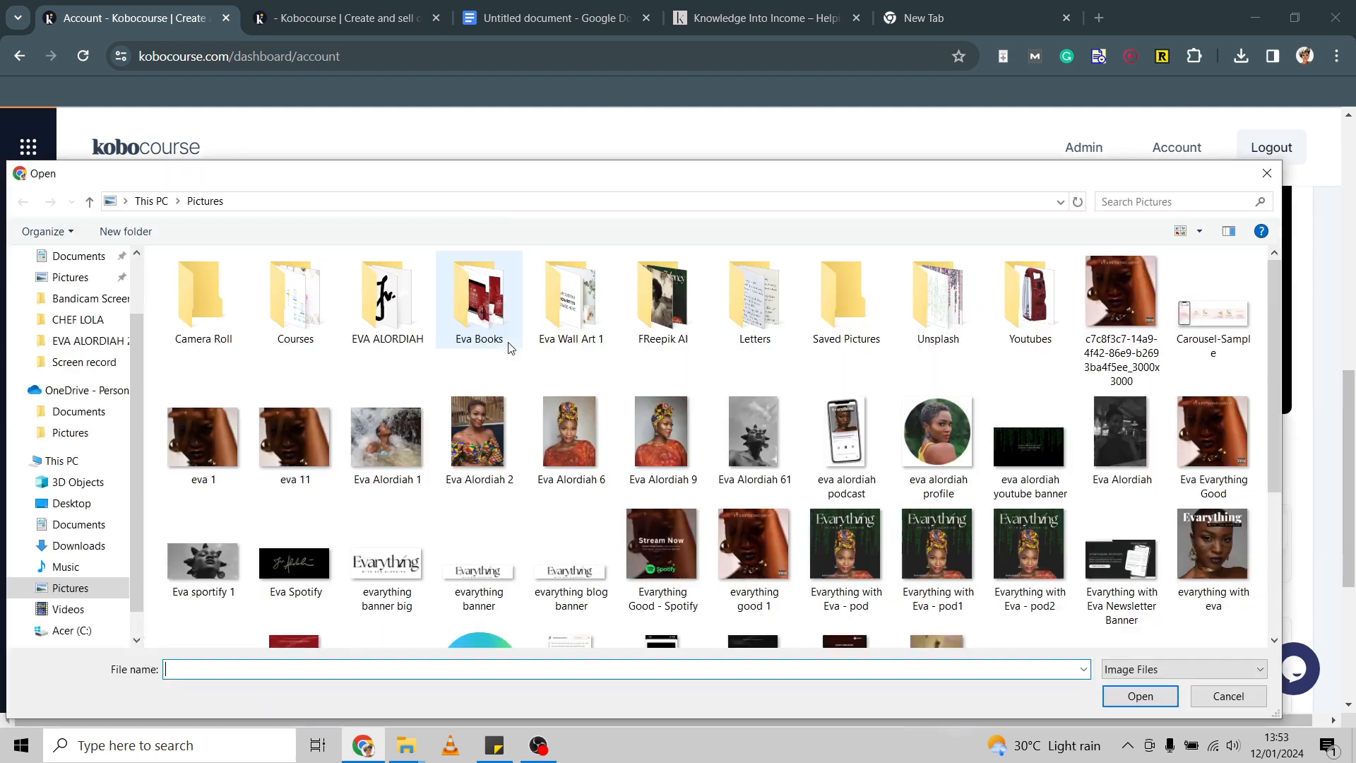
scroll(634, 451, "down", 3)
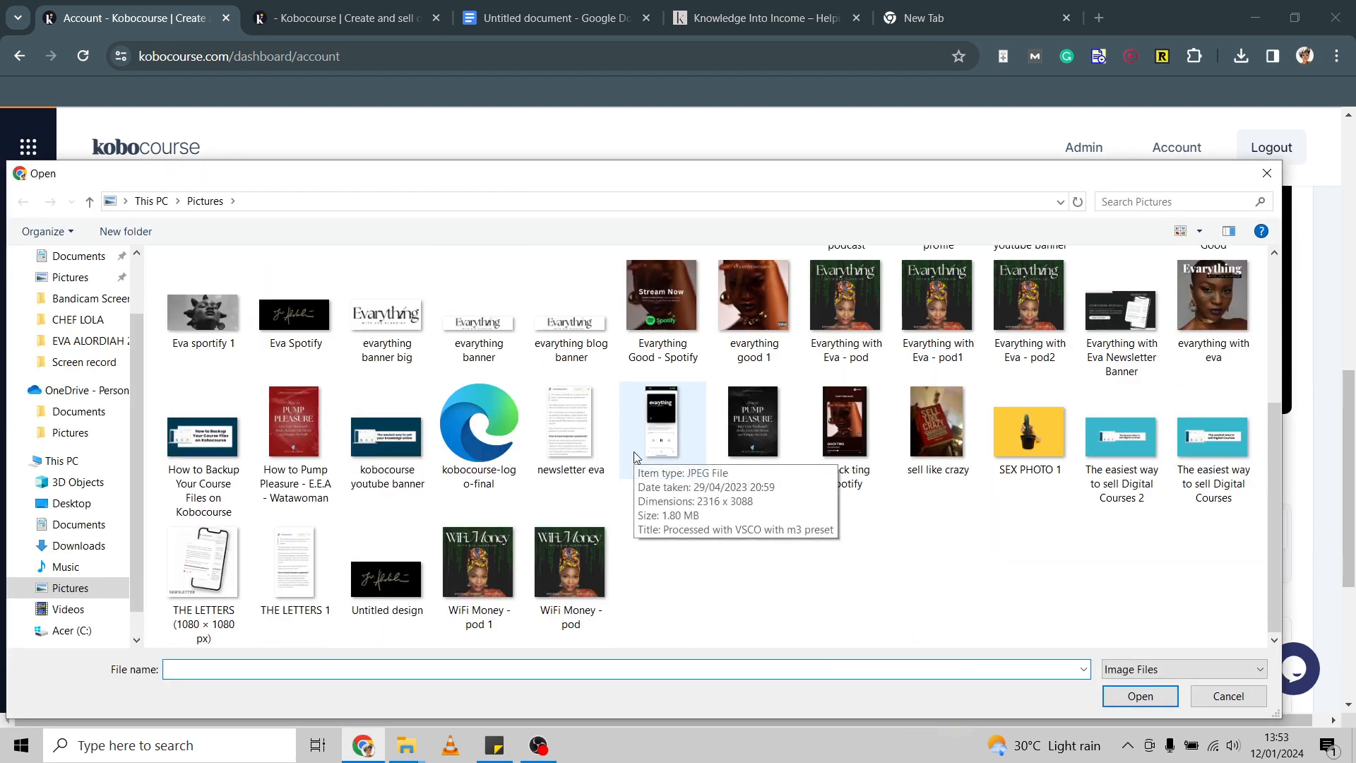
scroll(634, 456, "up", 3)
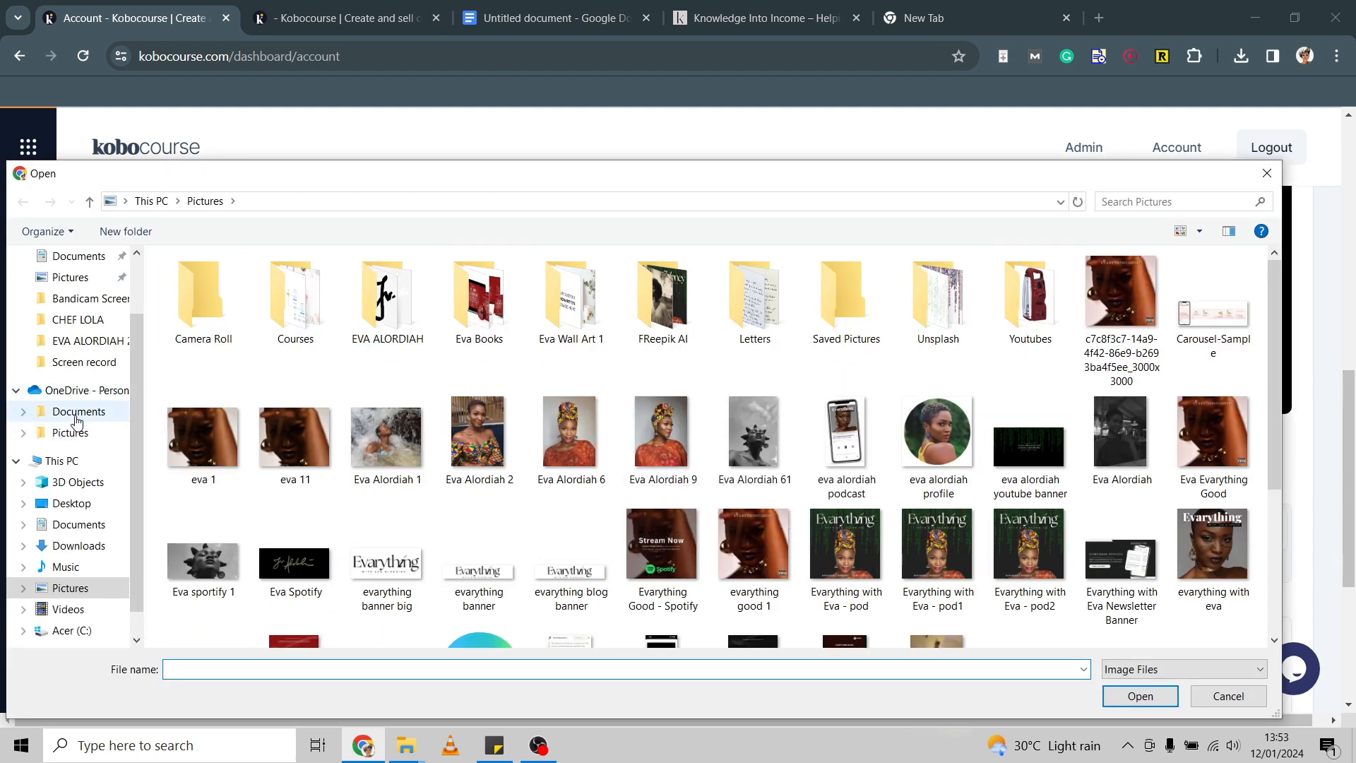
left_click(78, 547)
scroll(455, 492, "down", 4)
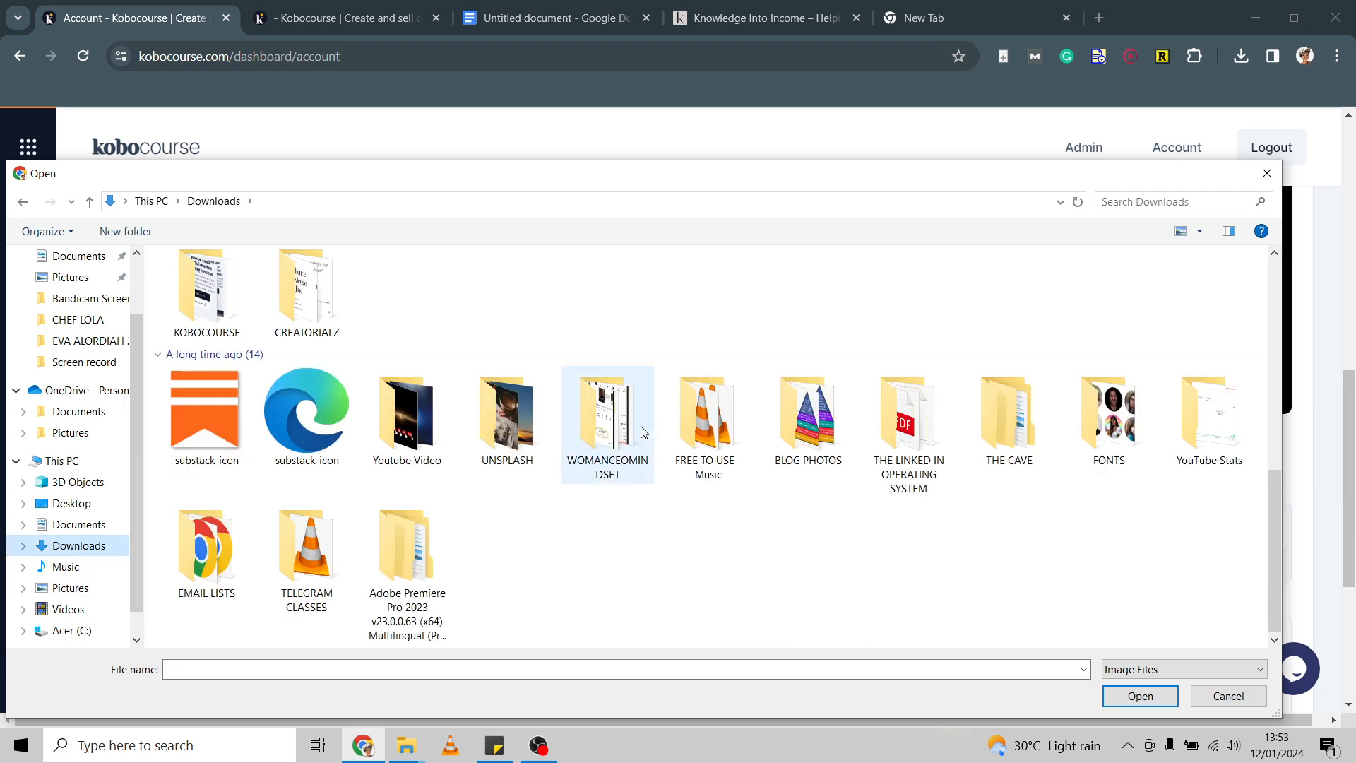
double_click(611, 421)
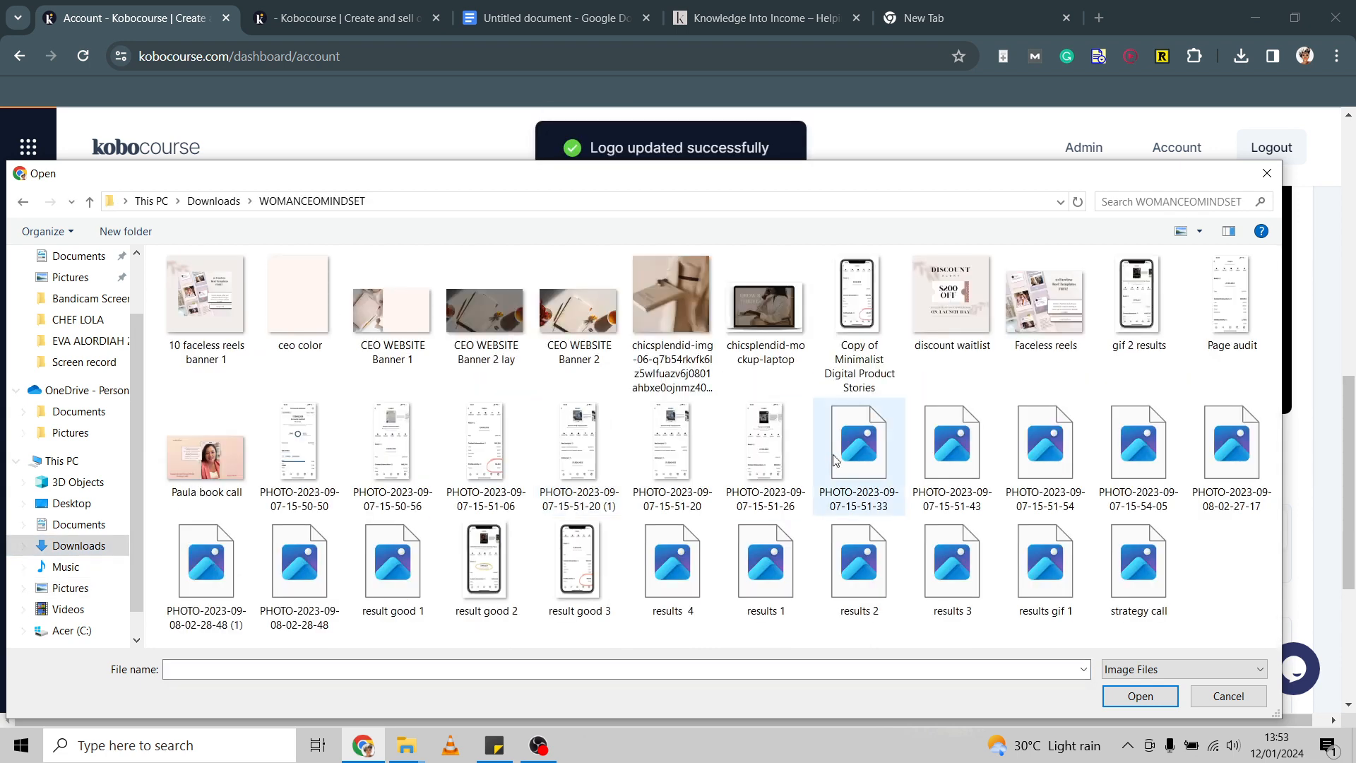
double_click(558, 325)
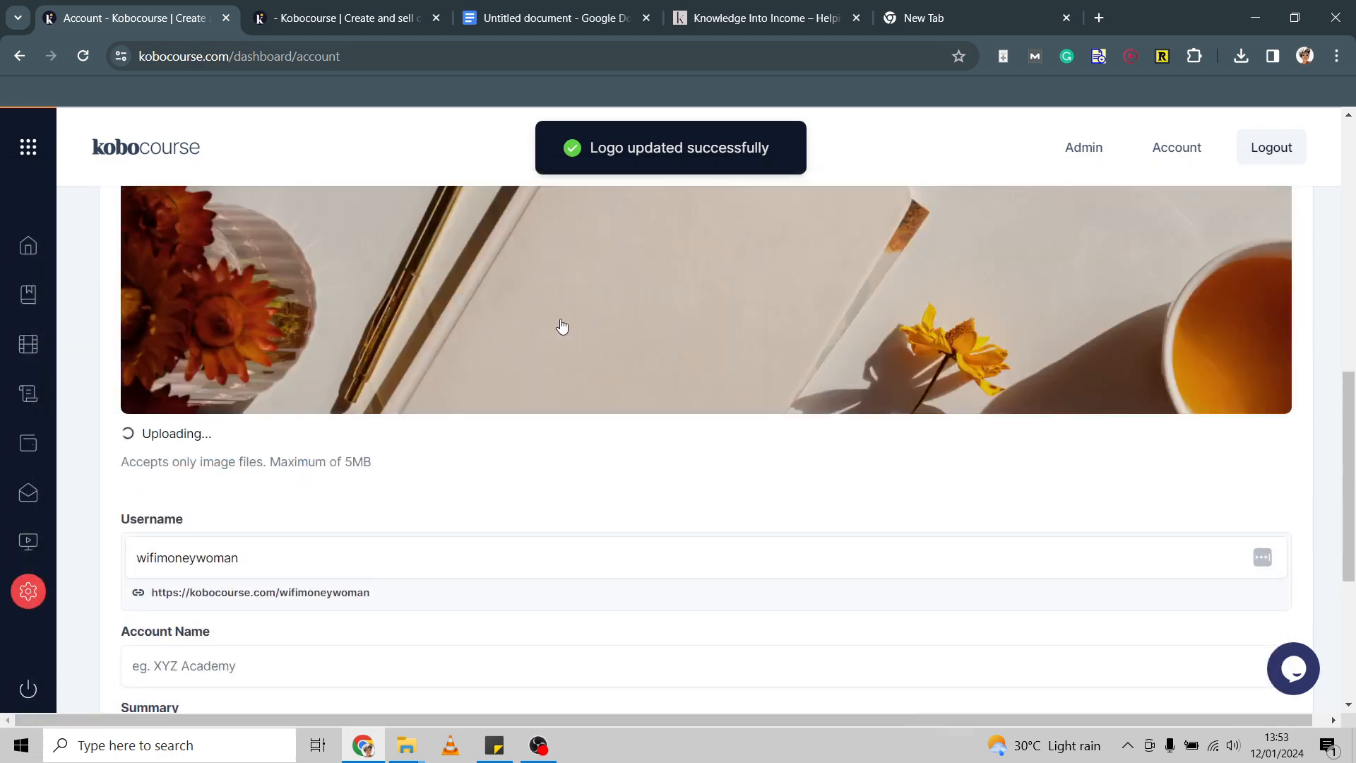
scroll(599, 332, "up", 2)
scroll(602, 334, "down", 1)
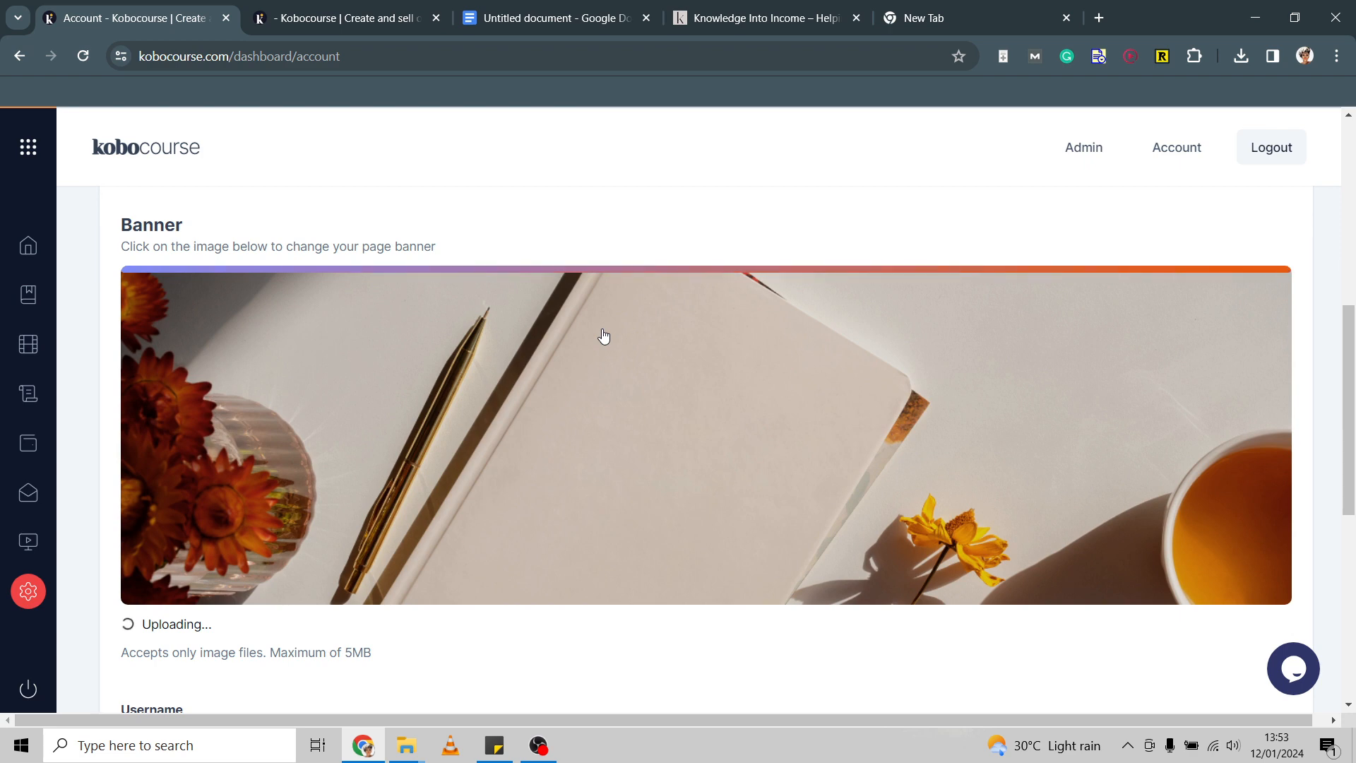
scroll(604, 337, "down", 6)
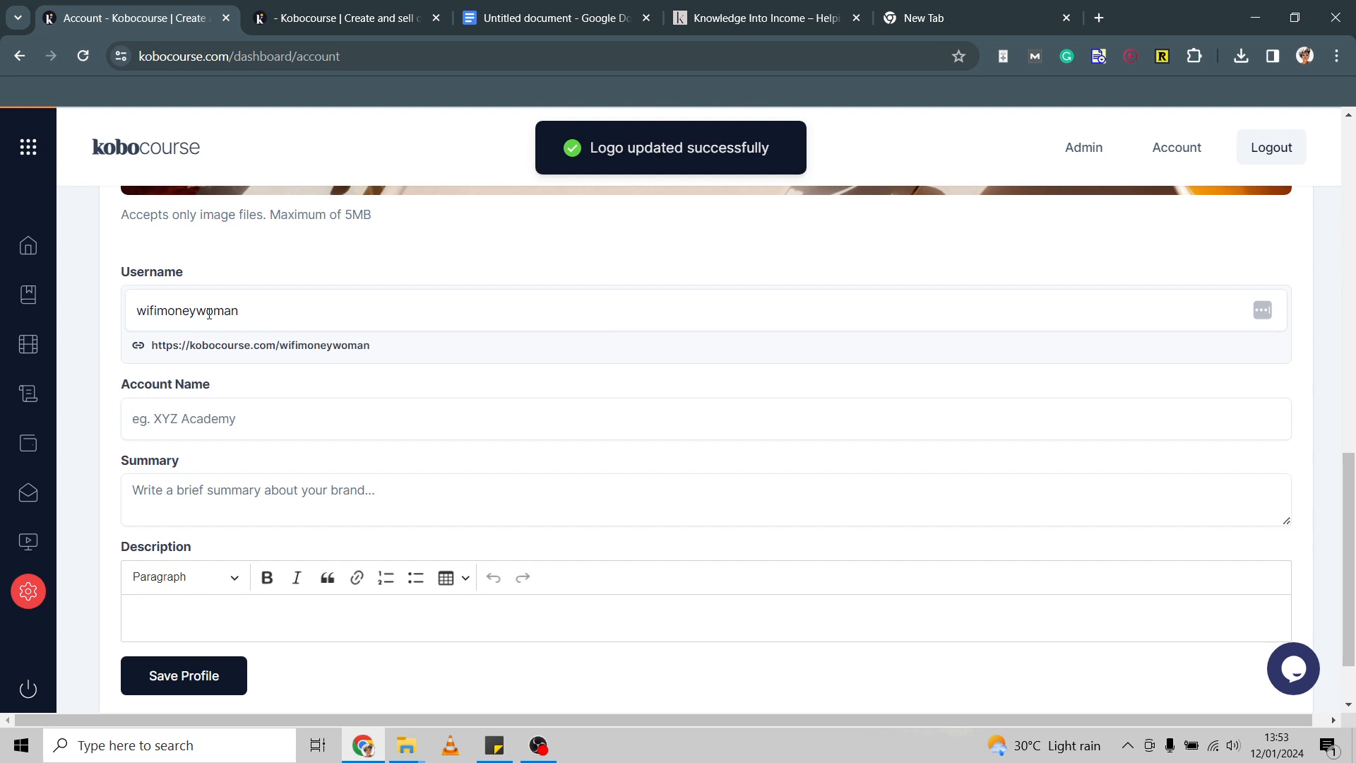
Name the account Course Creator Society, paste the description, and add summary 'Helping you monetize online'.
left_click(198, 425)
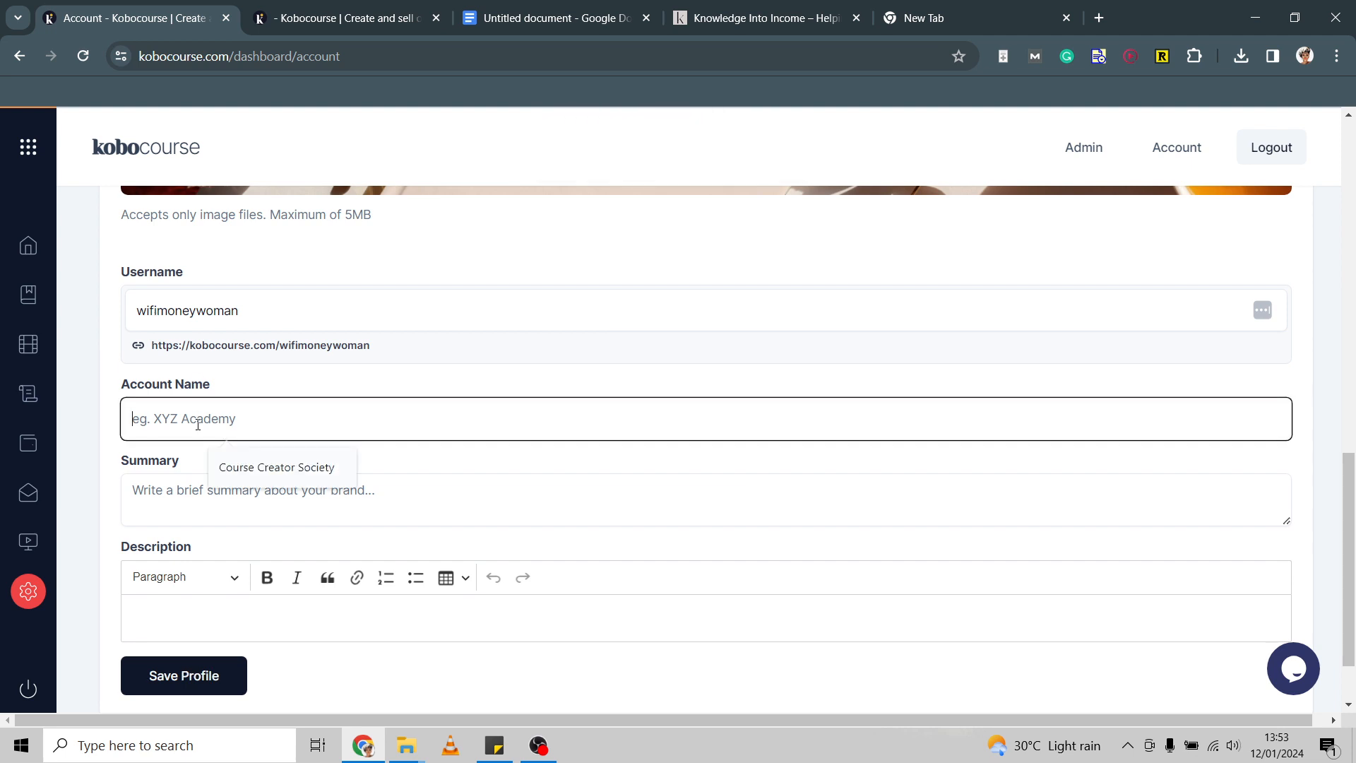
left_click(278, 469)
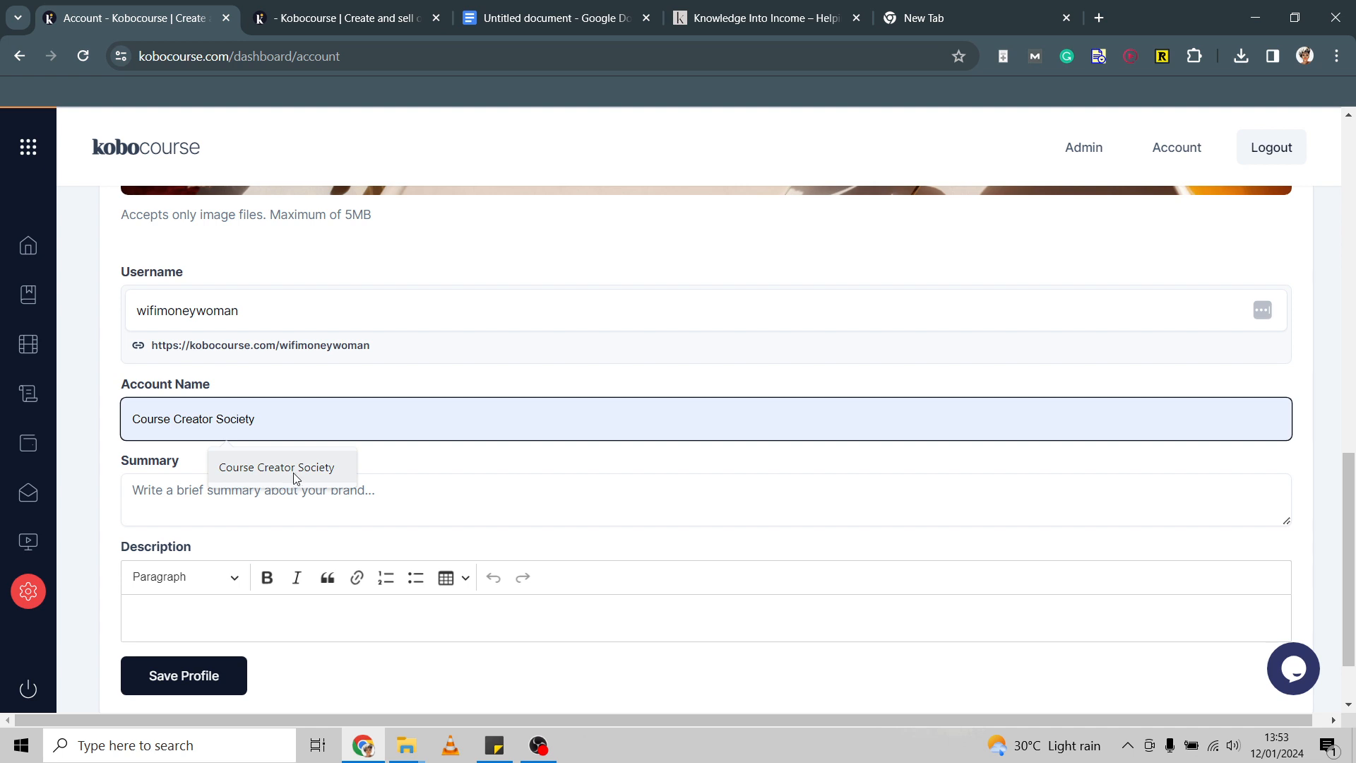
left_click(181, 499)
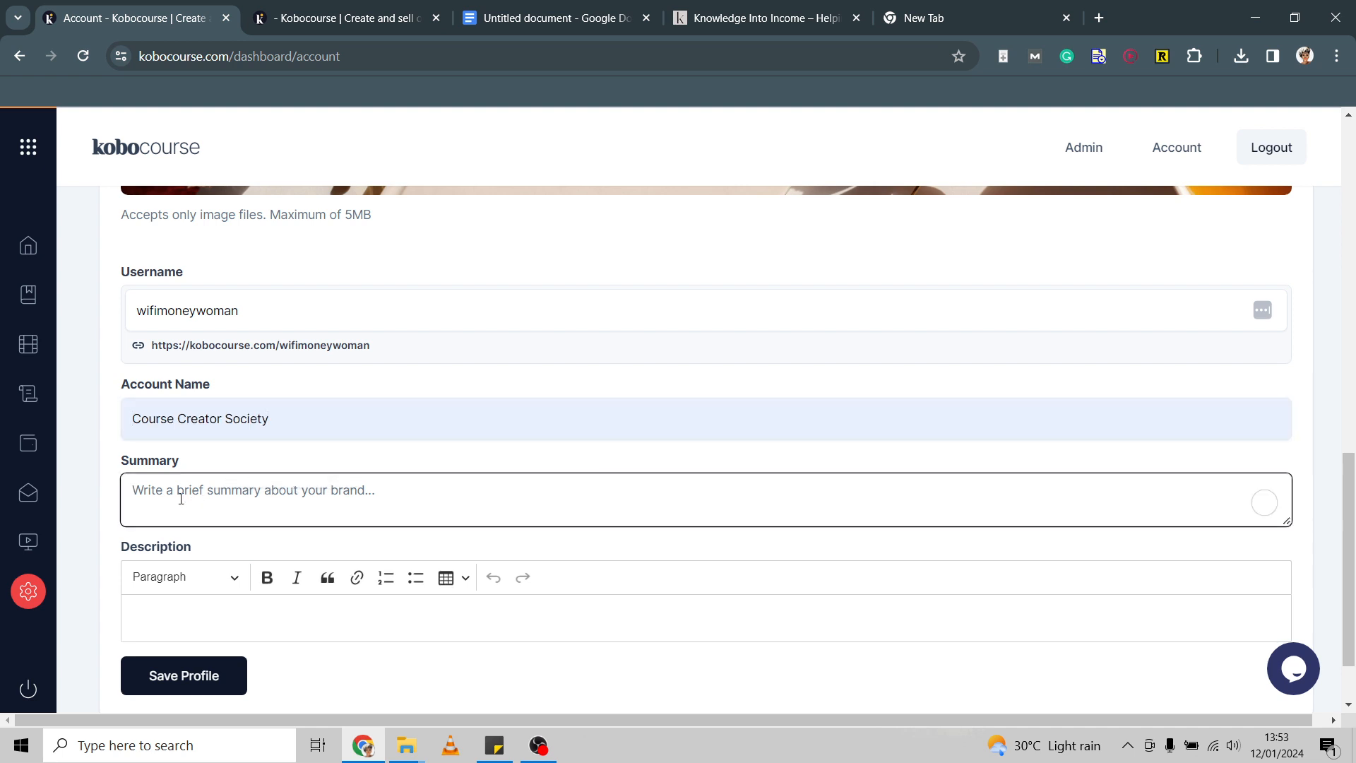
left_click(191, 604)
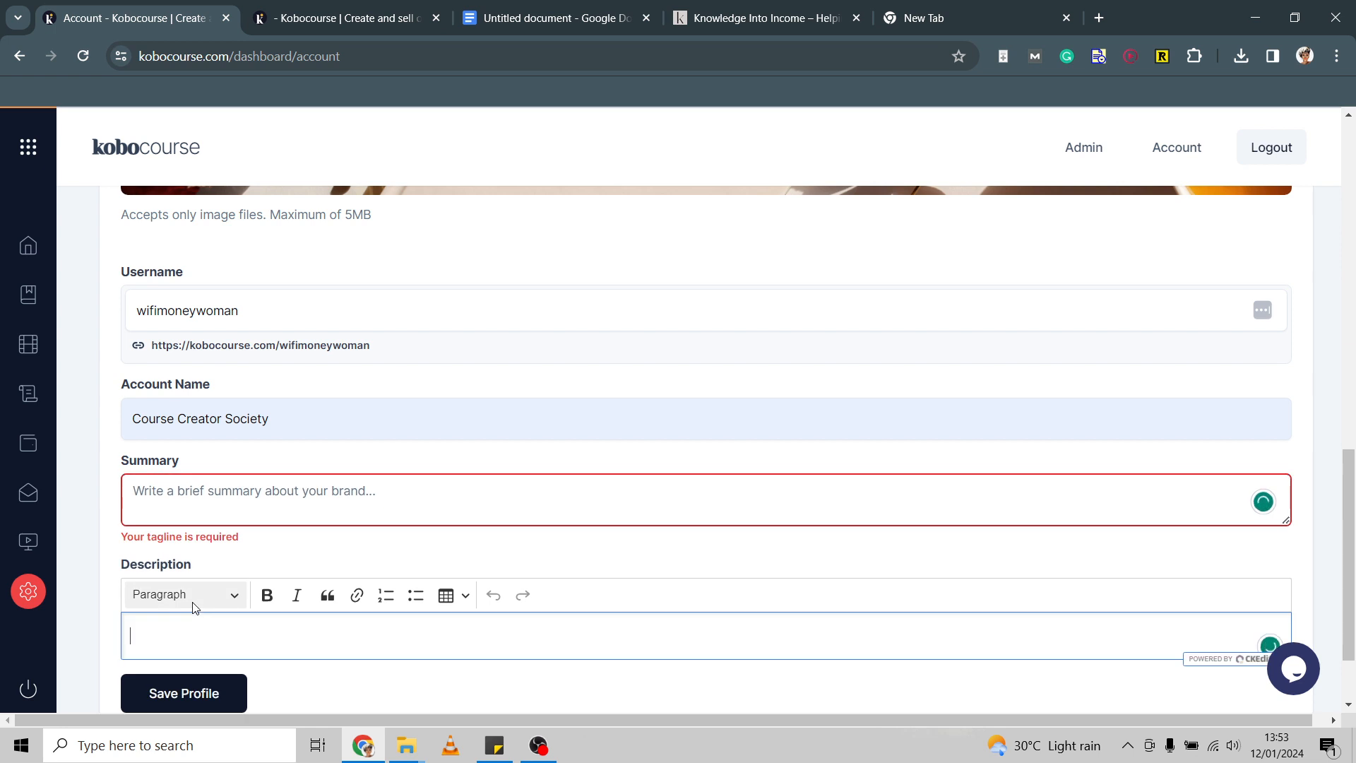
type("I teach you everything I know on how to monetize your knowledge with Digital Courses. Every week, I send out in-depth guides with tips, resources, and strategies to help you grow and earn.")
left_click(206, 496)
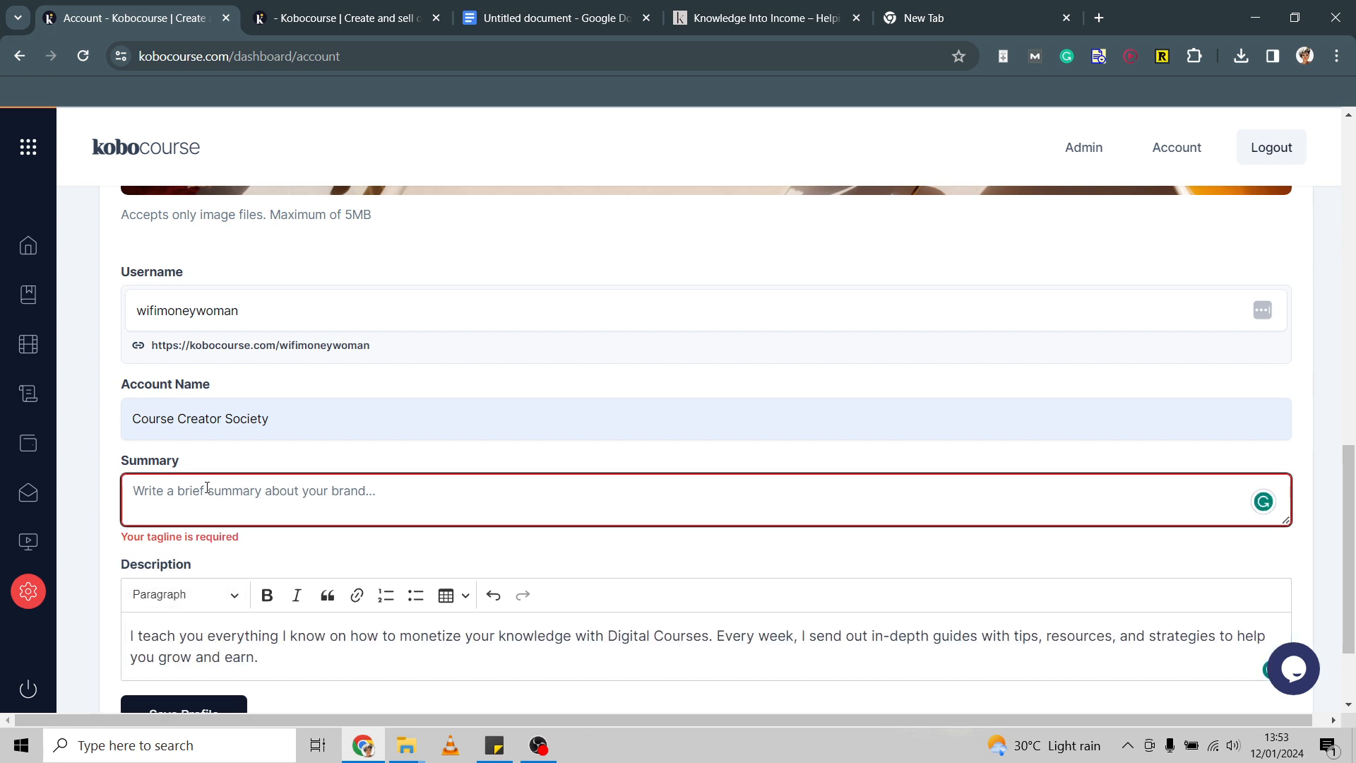
type("Help")
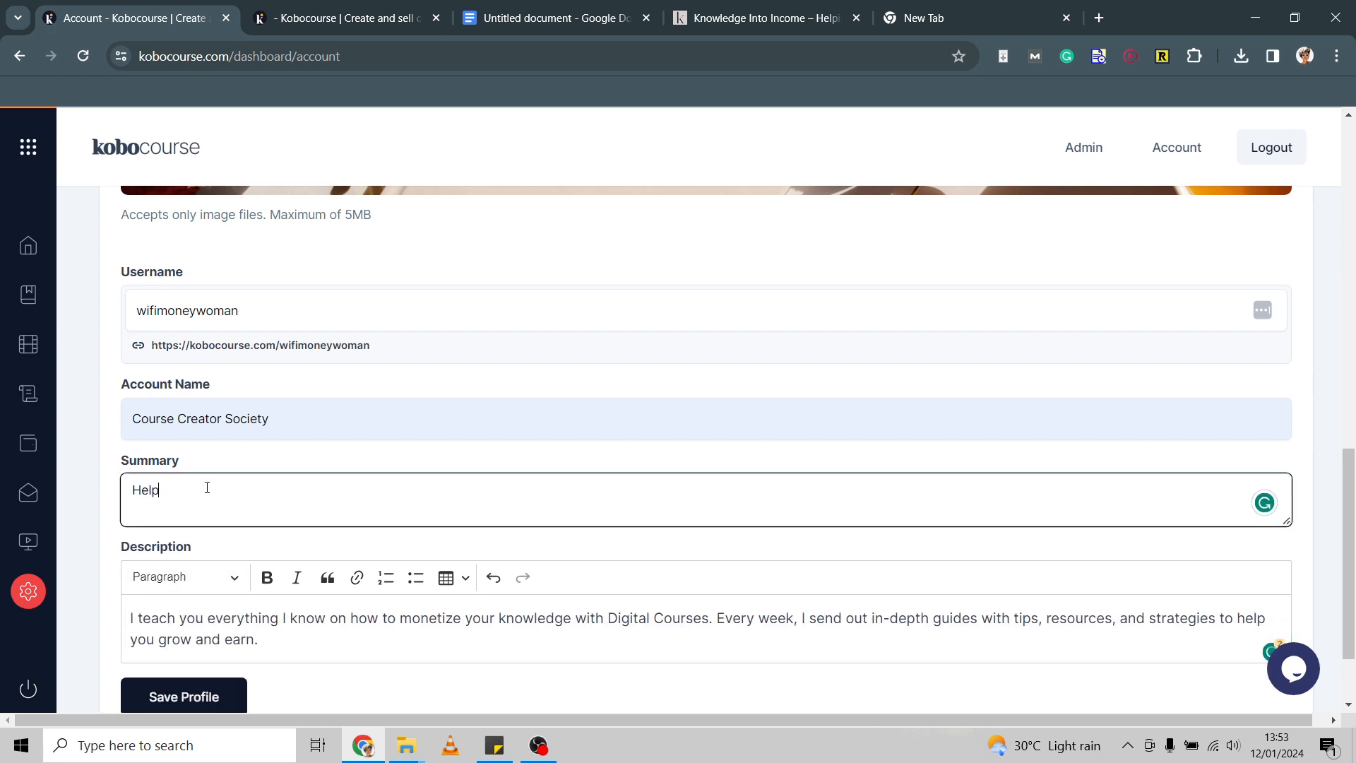
type("ing you monetiz")
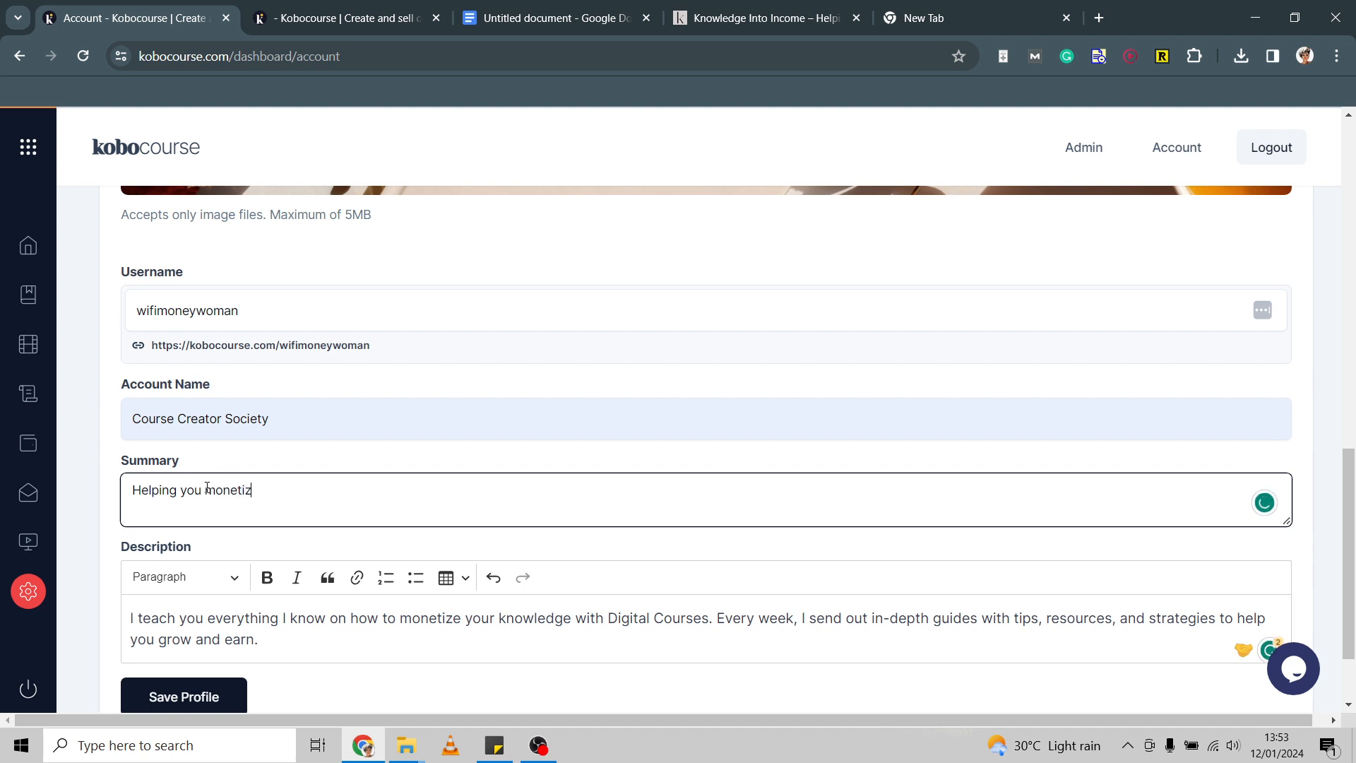
type("e online")
Start a new description paragraph at 'Every week' and save the profile.
scroll(207, 487, "down", 2)
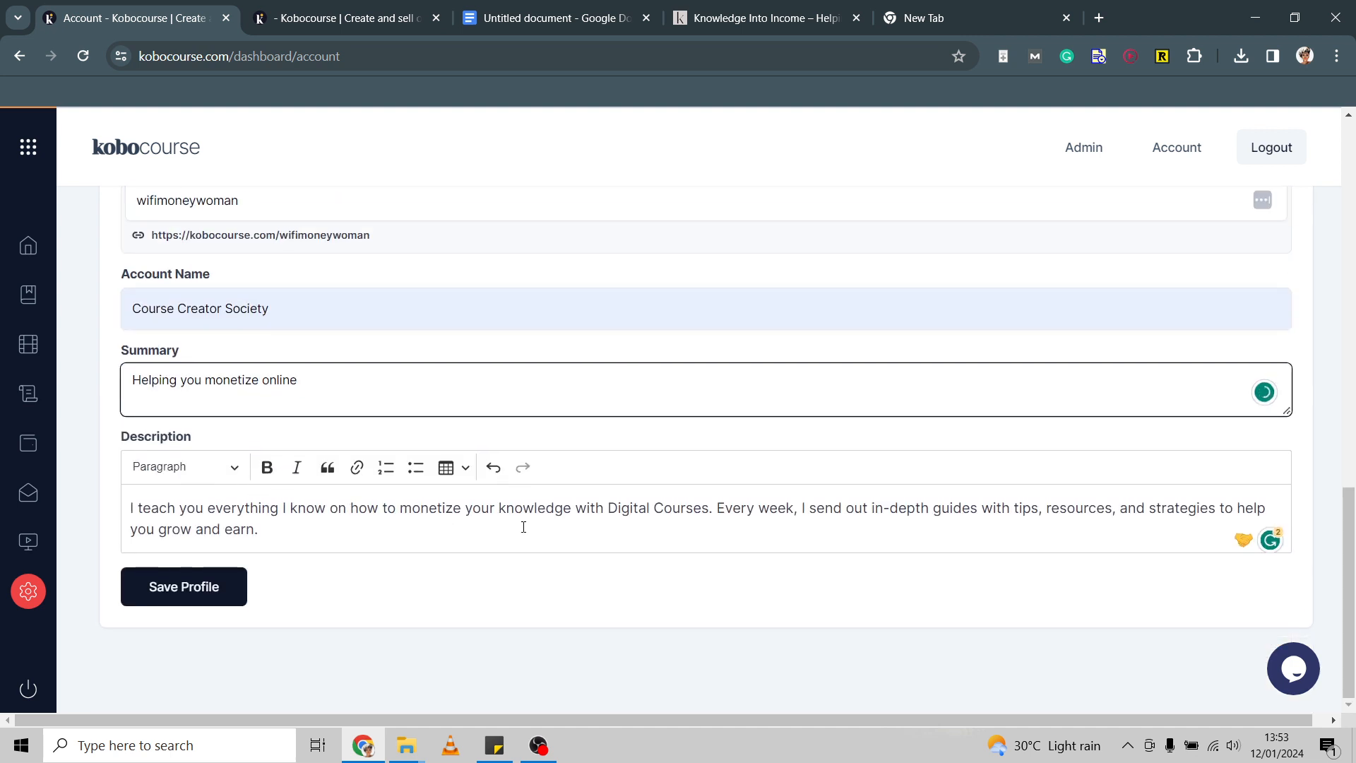
left_click(710, 509)
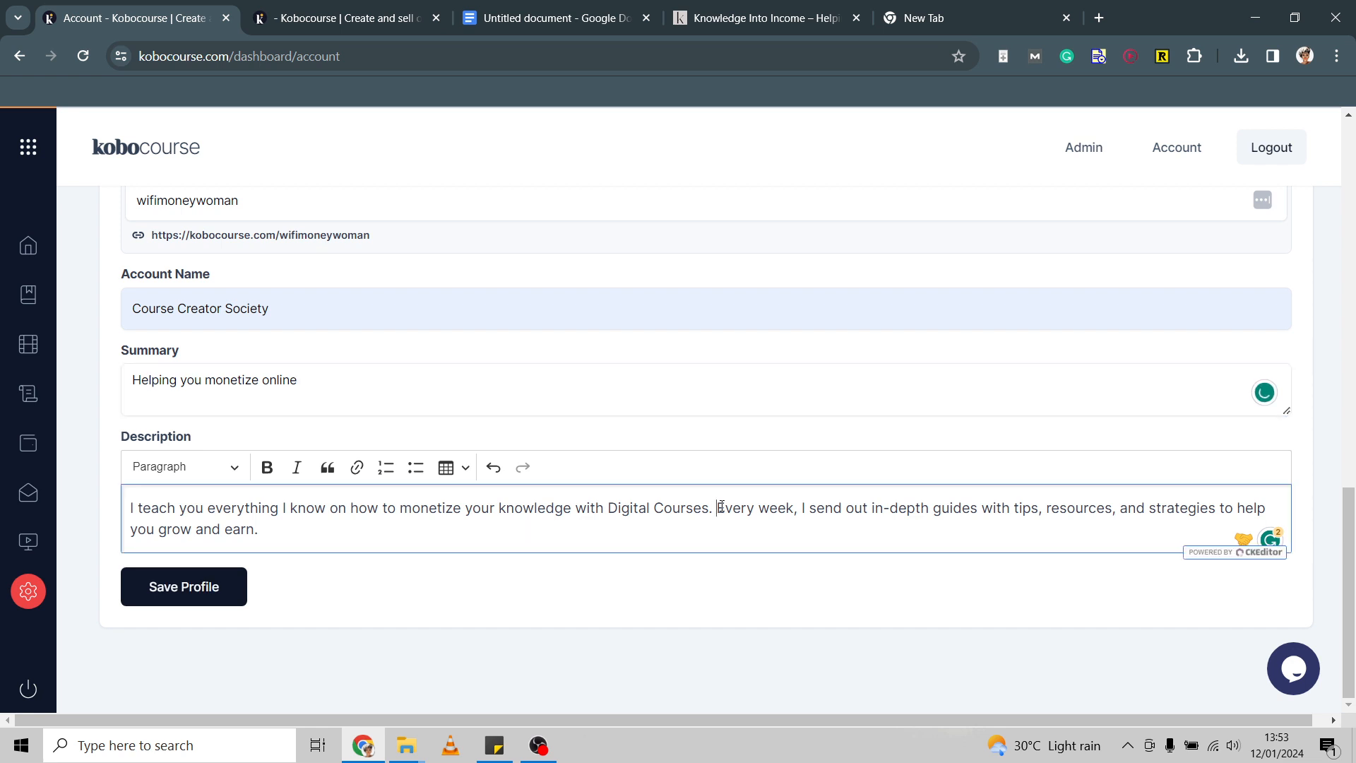
key("Return")
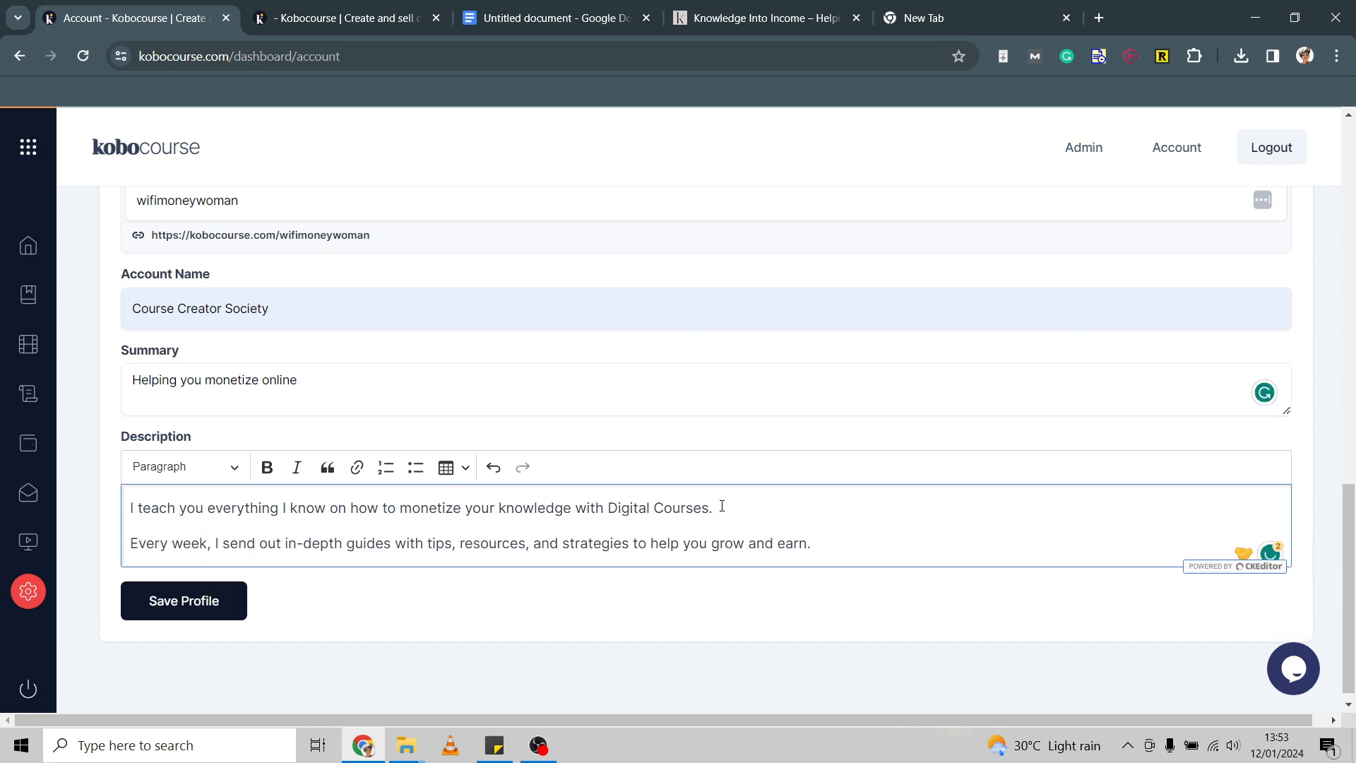
scroll(722, 506, "down", 1)
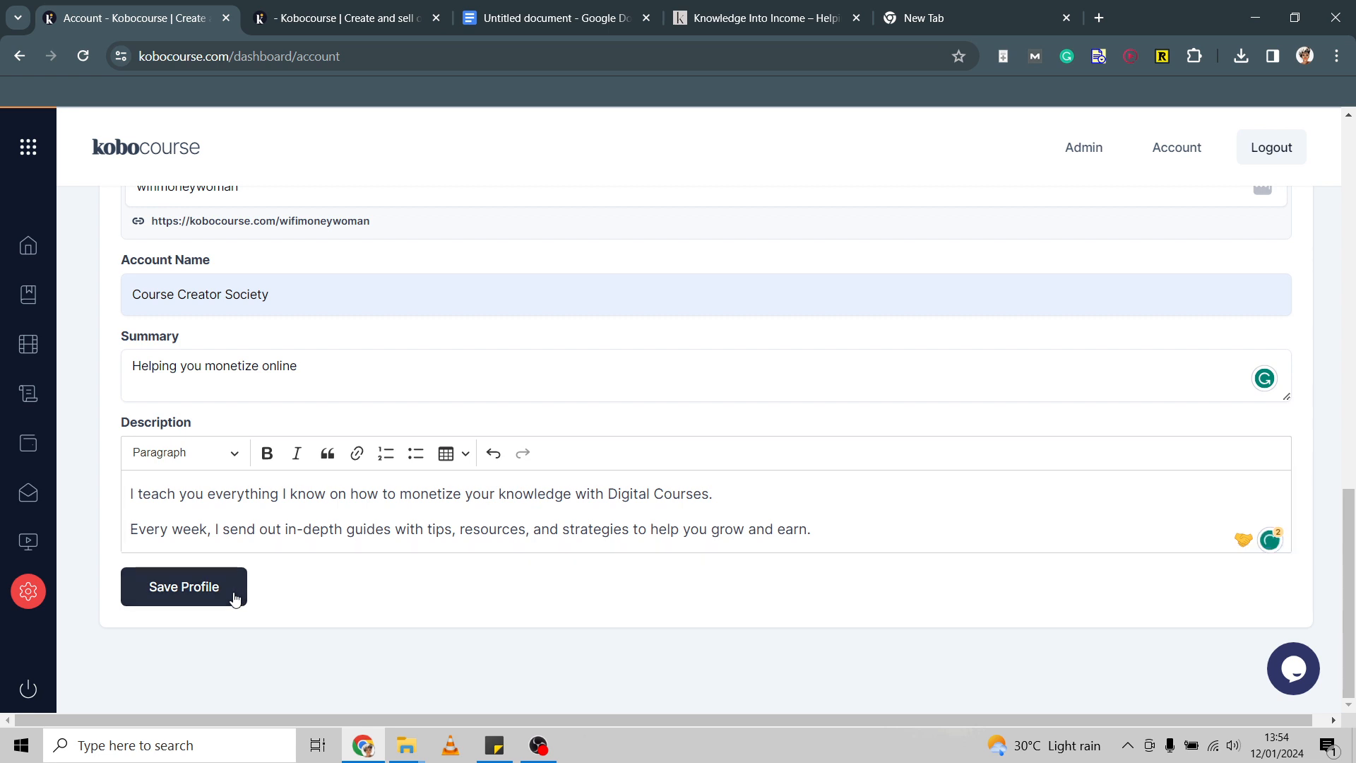
left_click(185, 587)
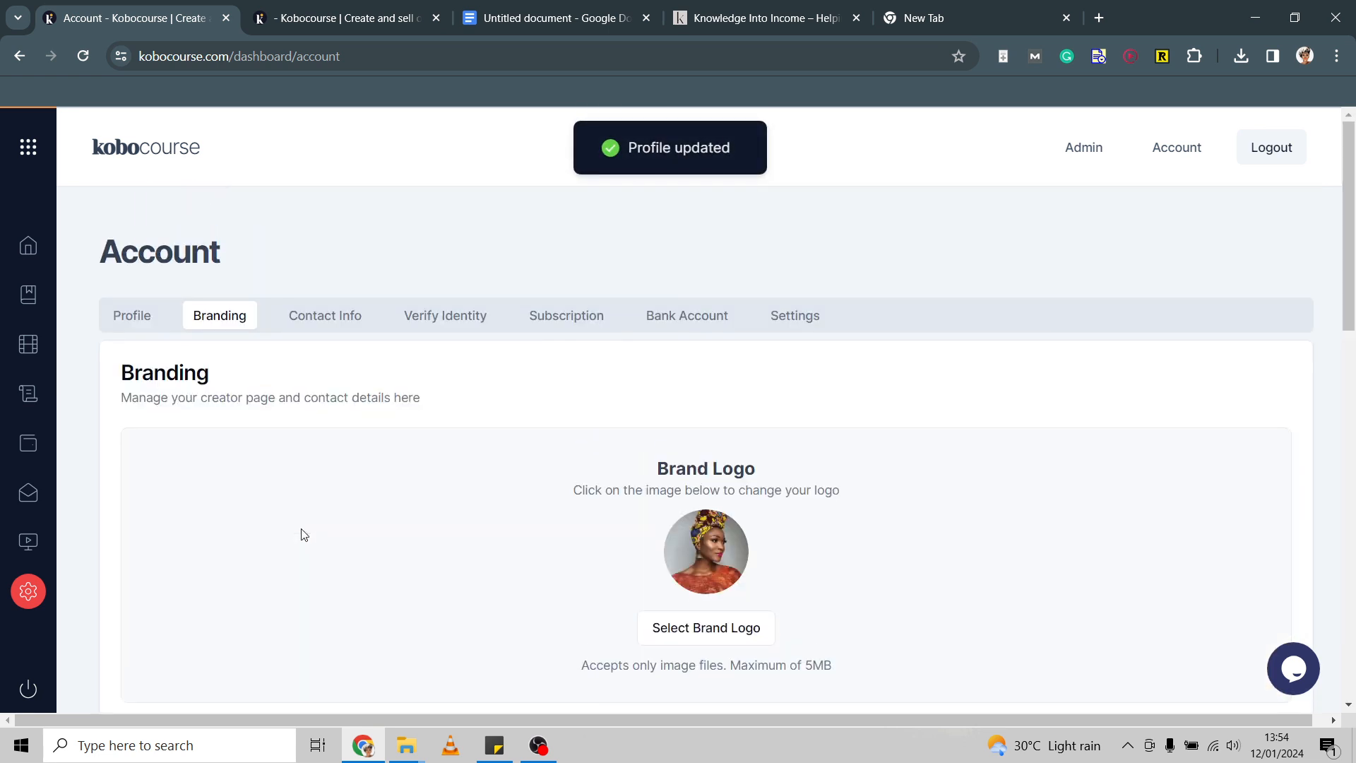
In Contact Info, enter the business email address and the knowledgeintoincome.com website.
left_click(321, 323)
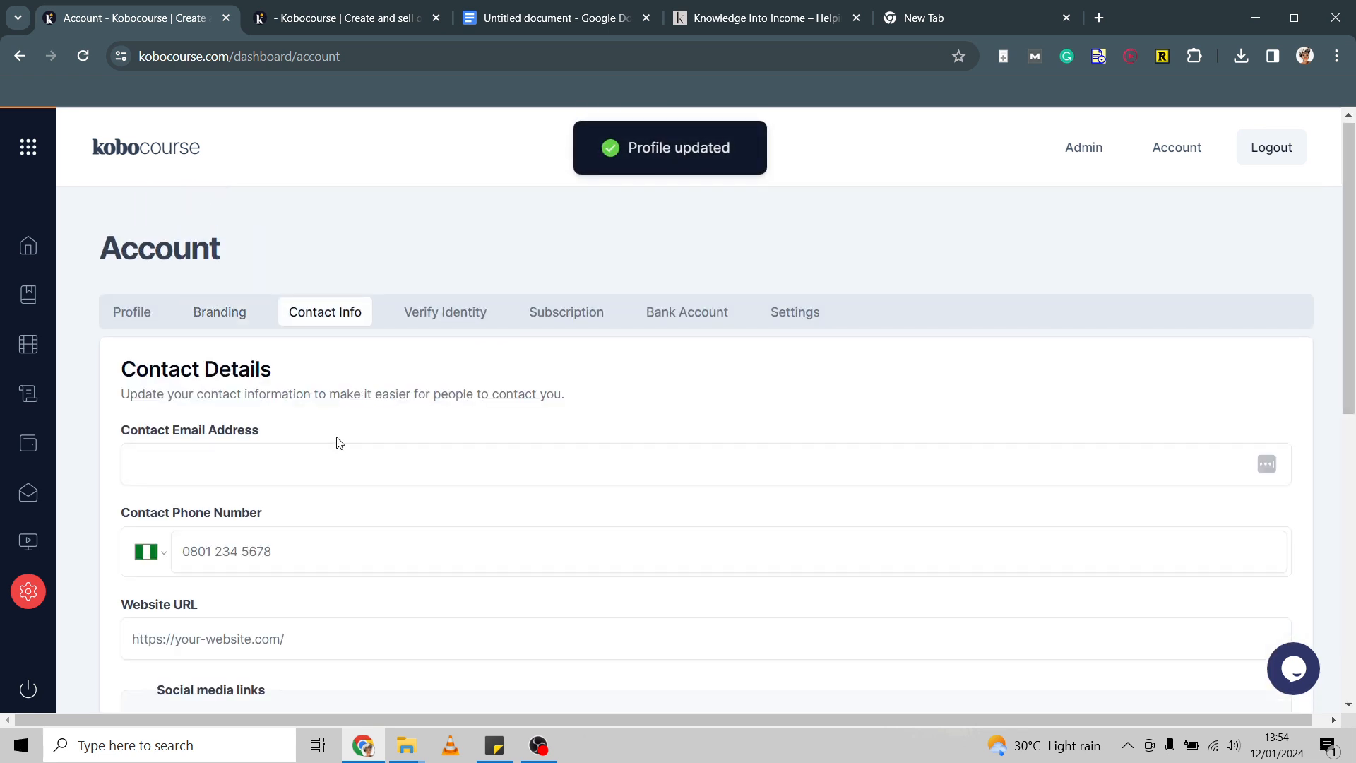
left_click(330, 466)
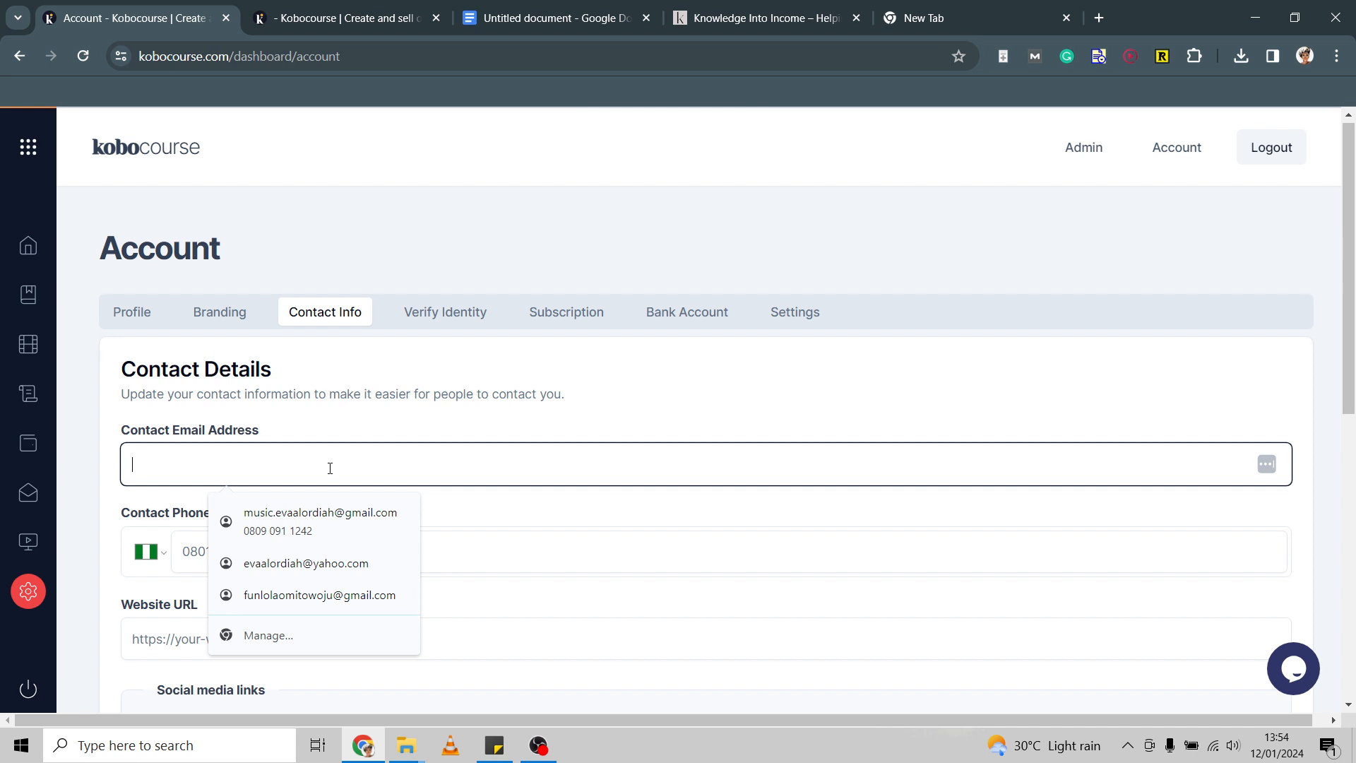
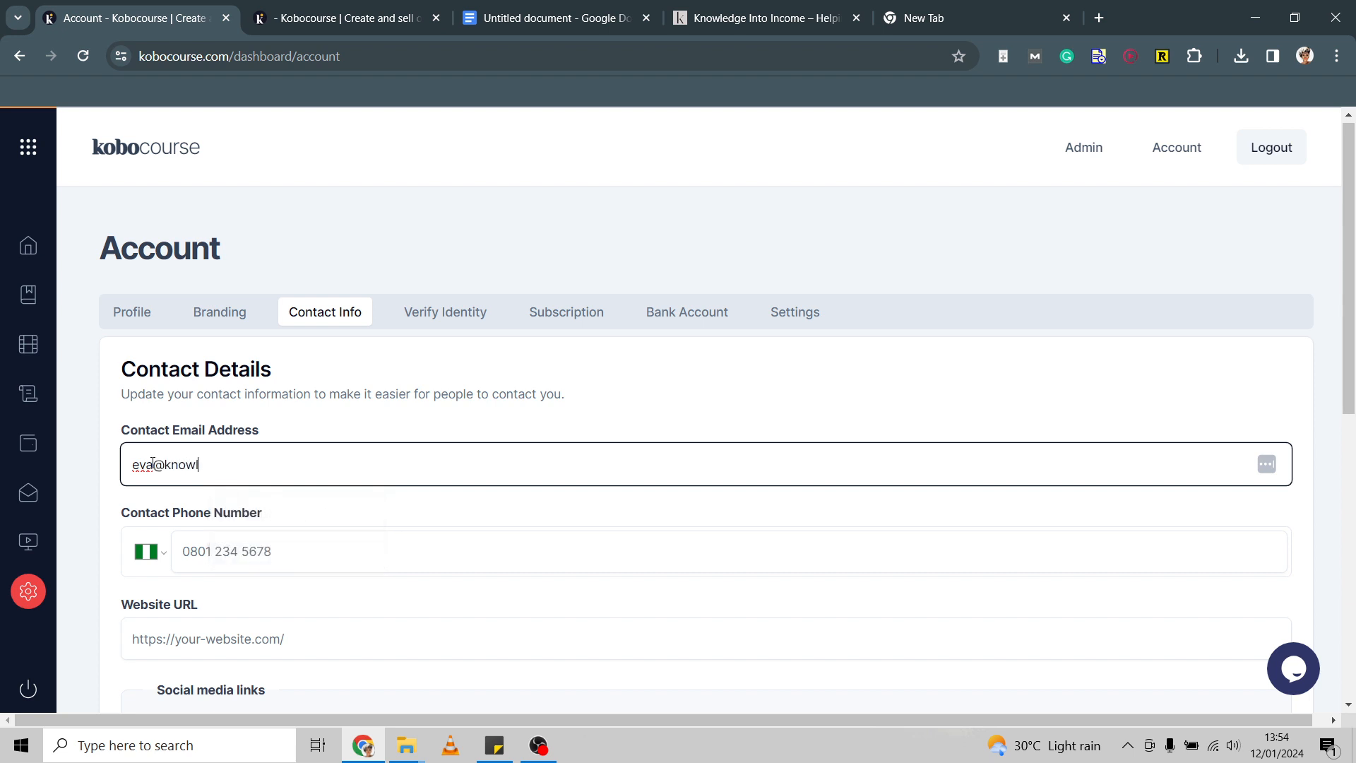
scroll(153, 462, "down", 2)
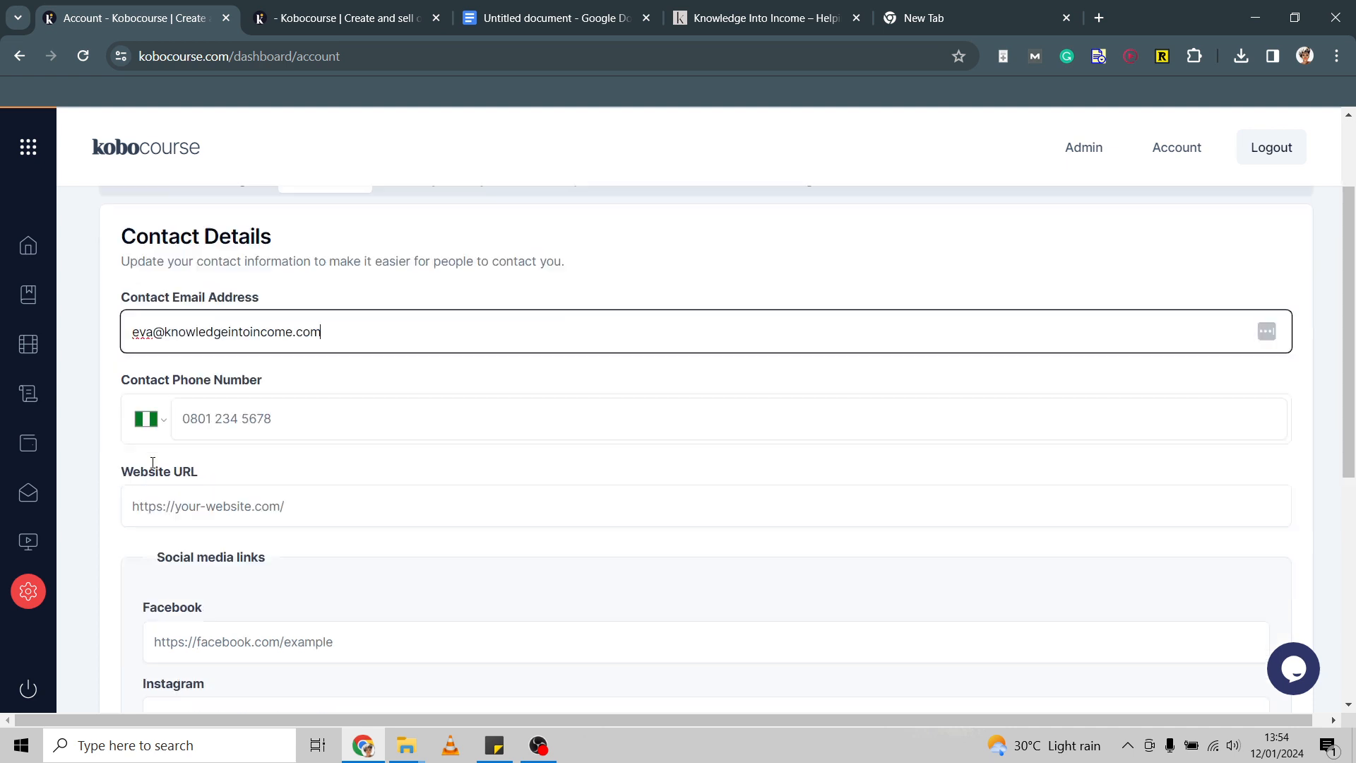
scroll(153, 463, "down", 1)
left_click(234, 469)
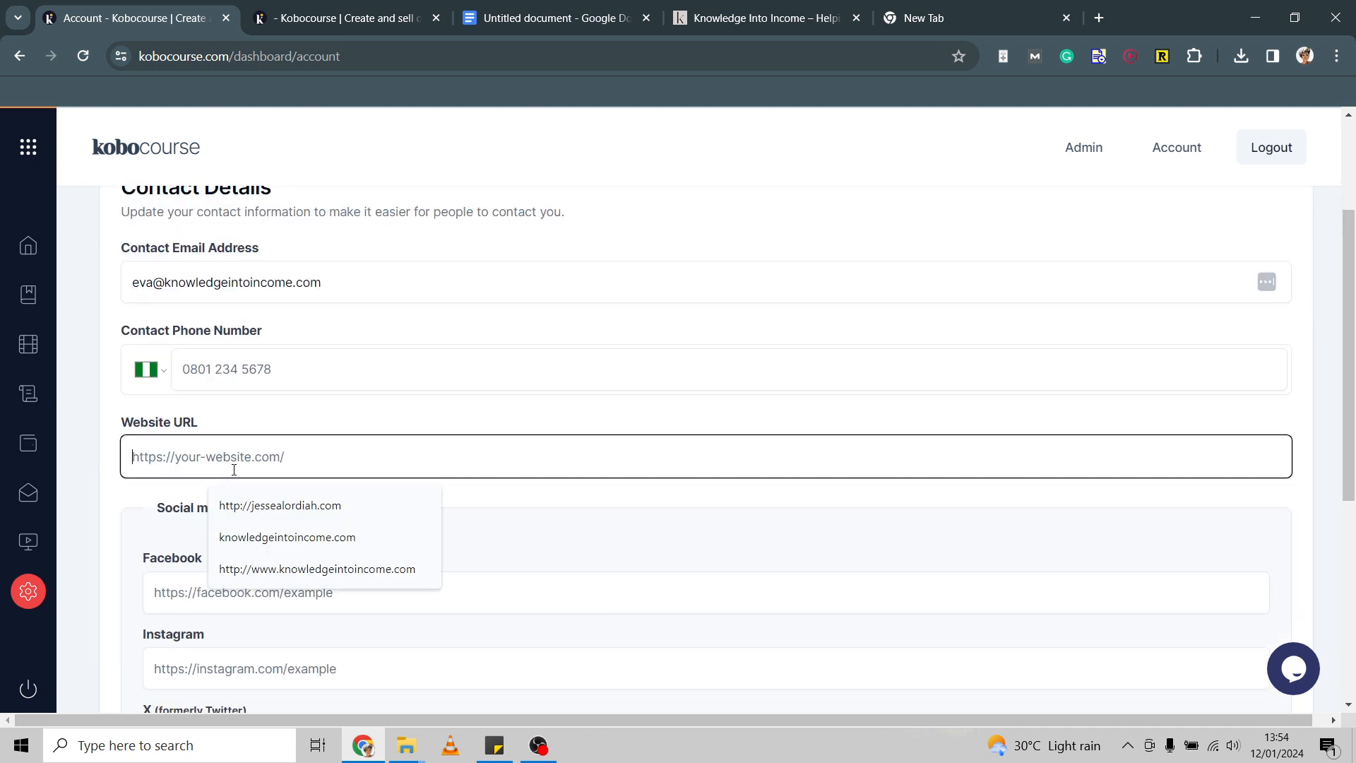
left_click(301, 563)
Clear the invalid Facebook entry and fill in the Instagram profile link with the creator's username.
scroll(300, 563, "down", 2)
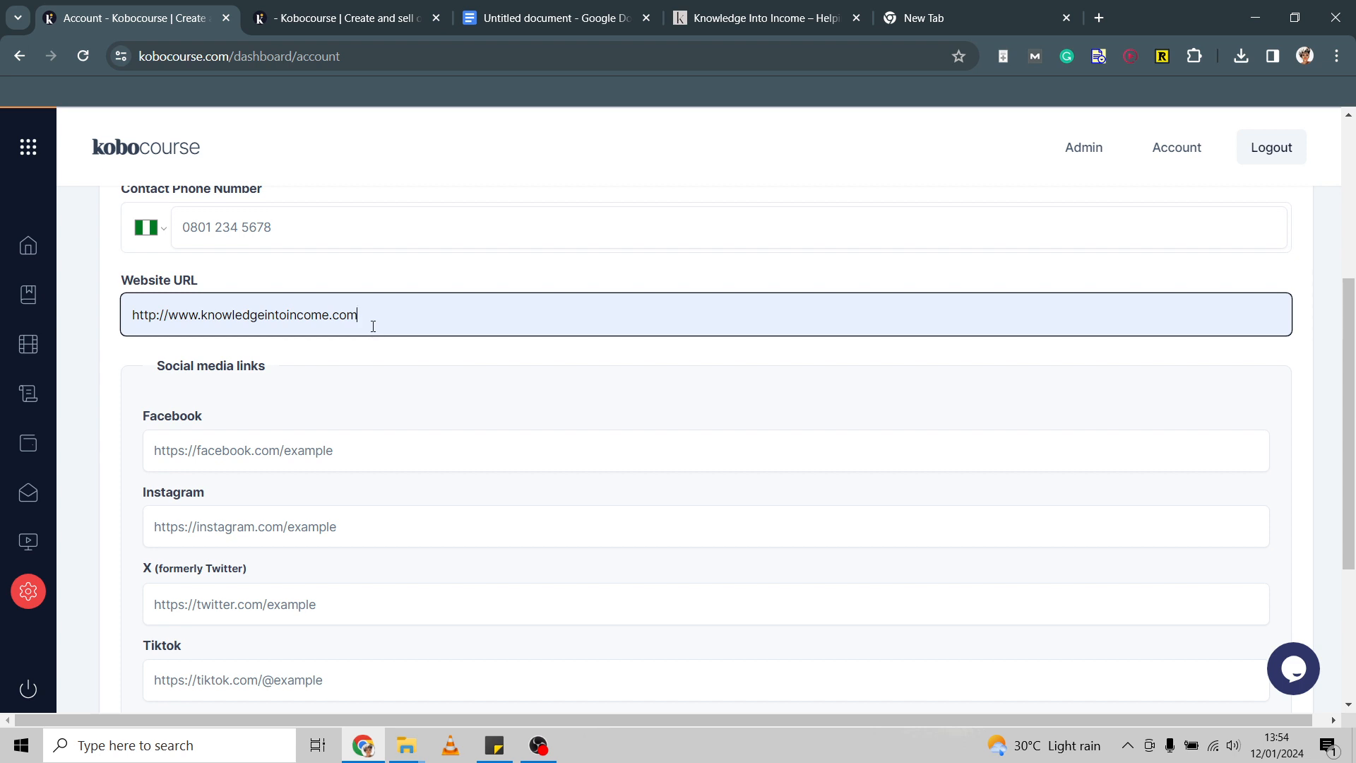
scroll(373, 326, "down", 2)
left_click(386, 355)
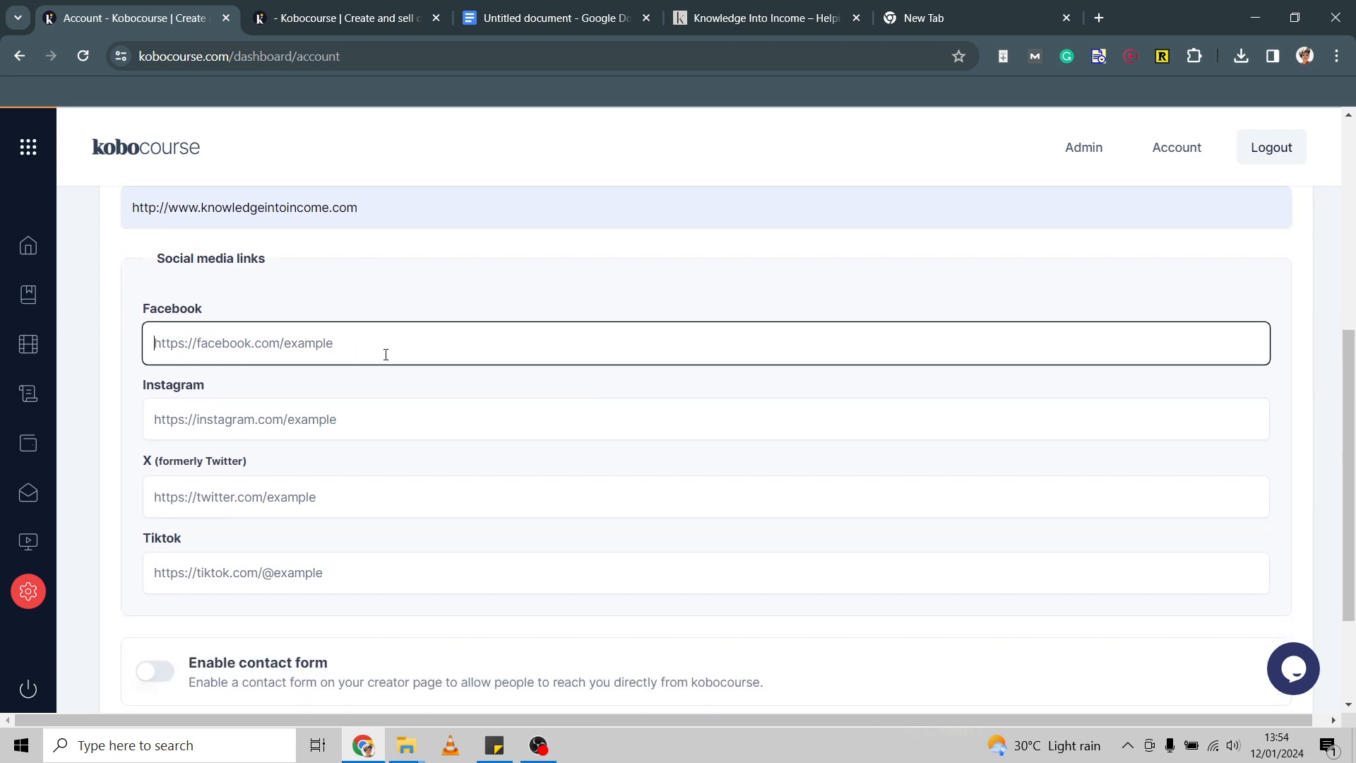
type("http")
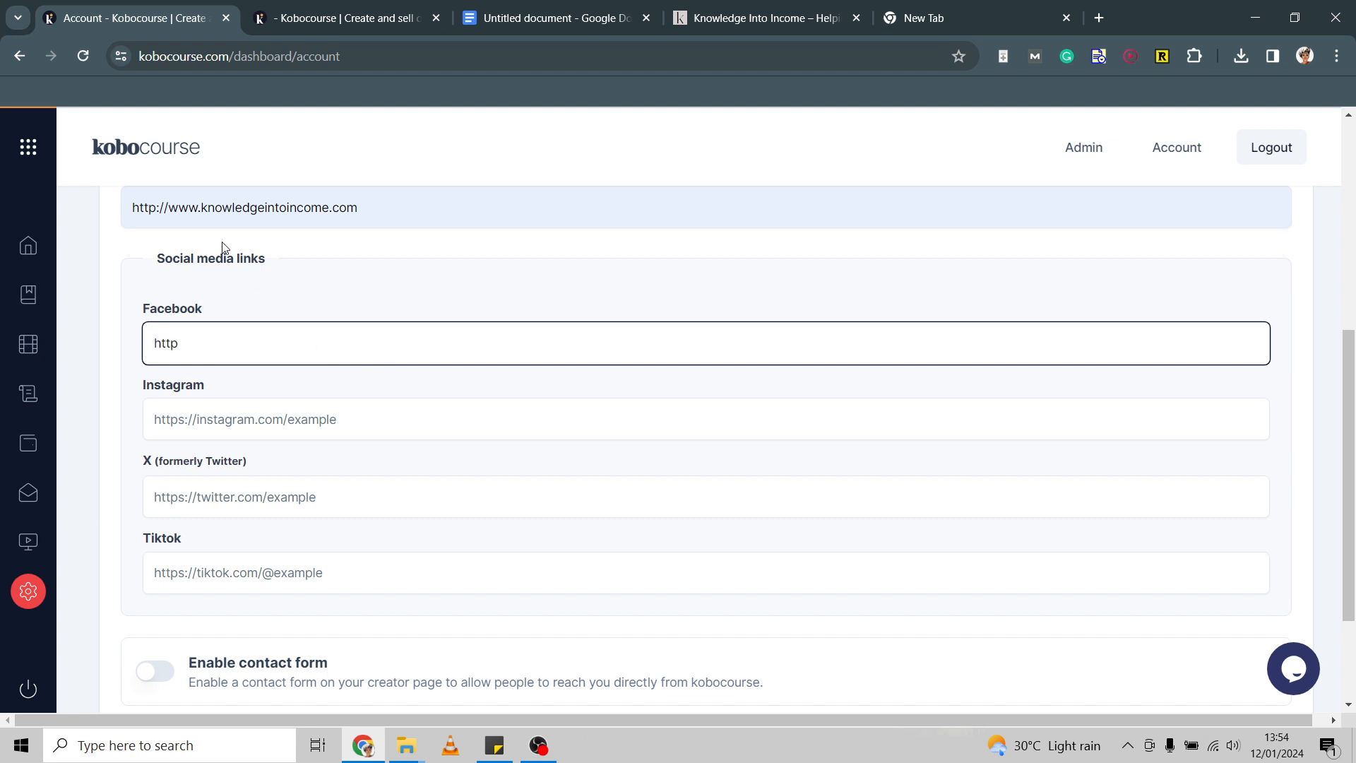
left_click_drag(172, 207, 2, 141)
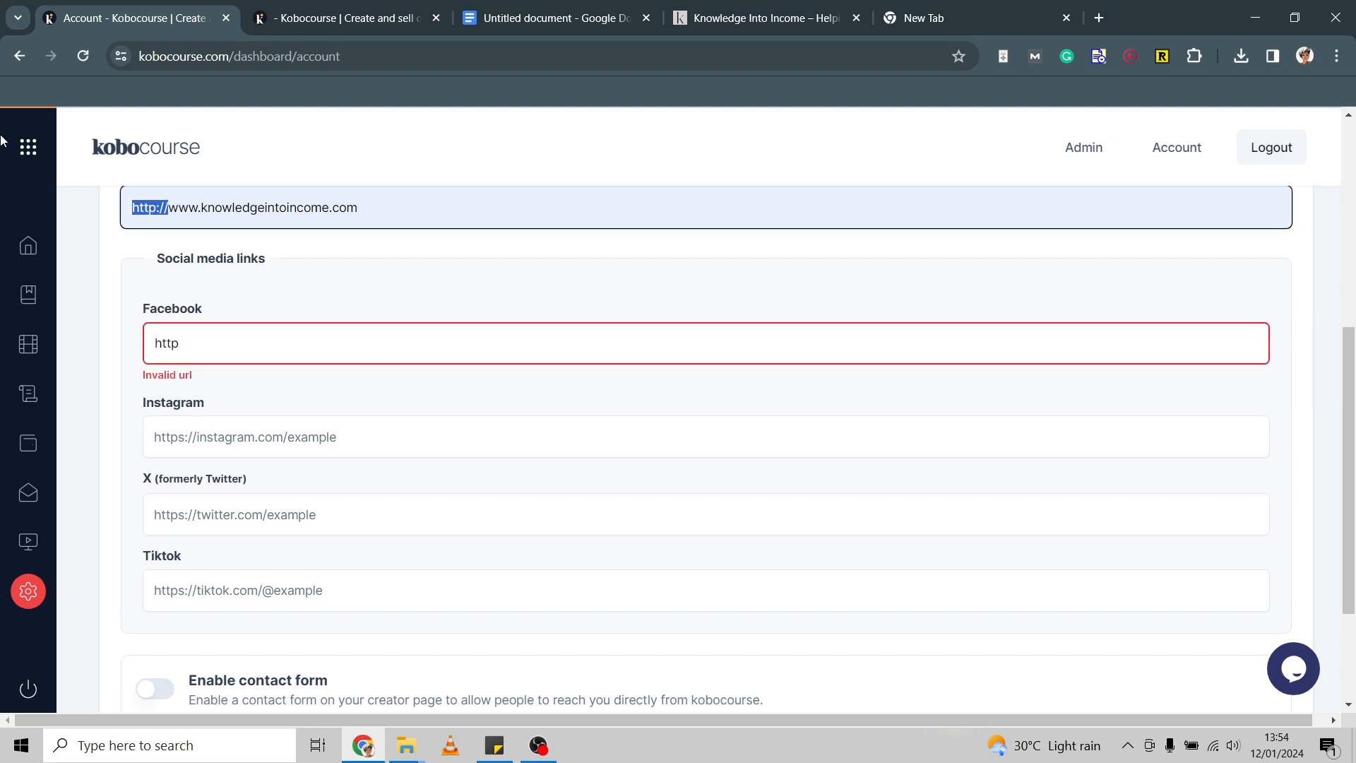
double_click(175, 343)
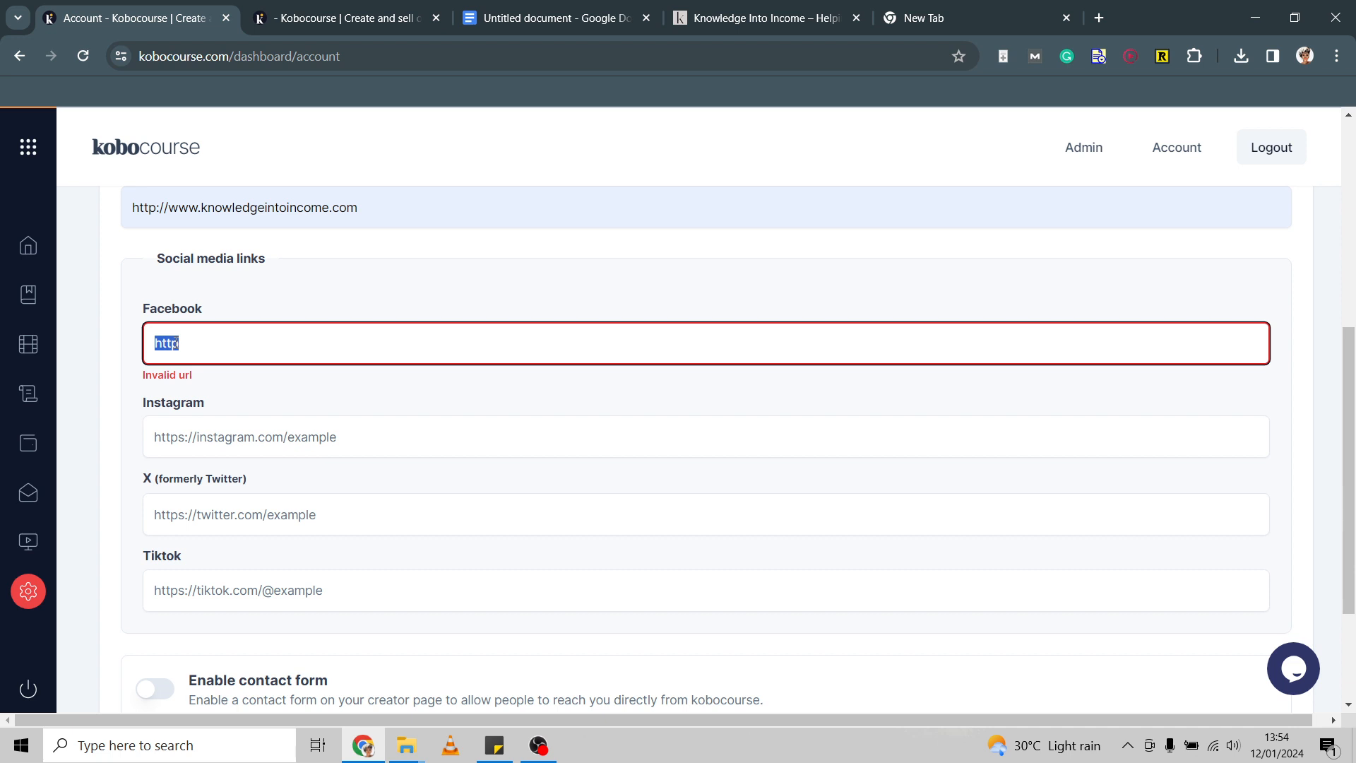
key("BackSpace")
left_click(220, 432)
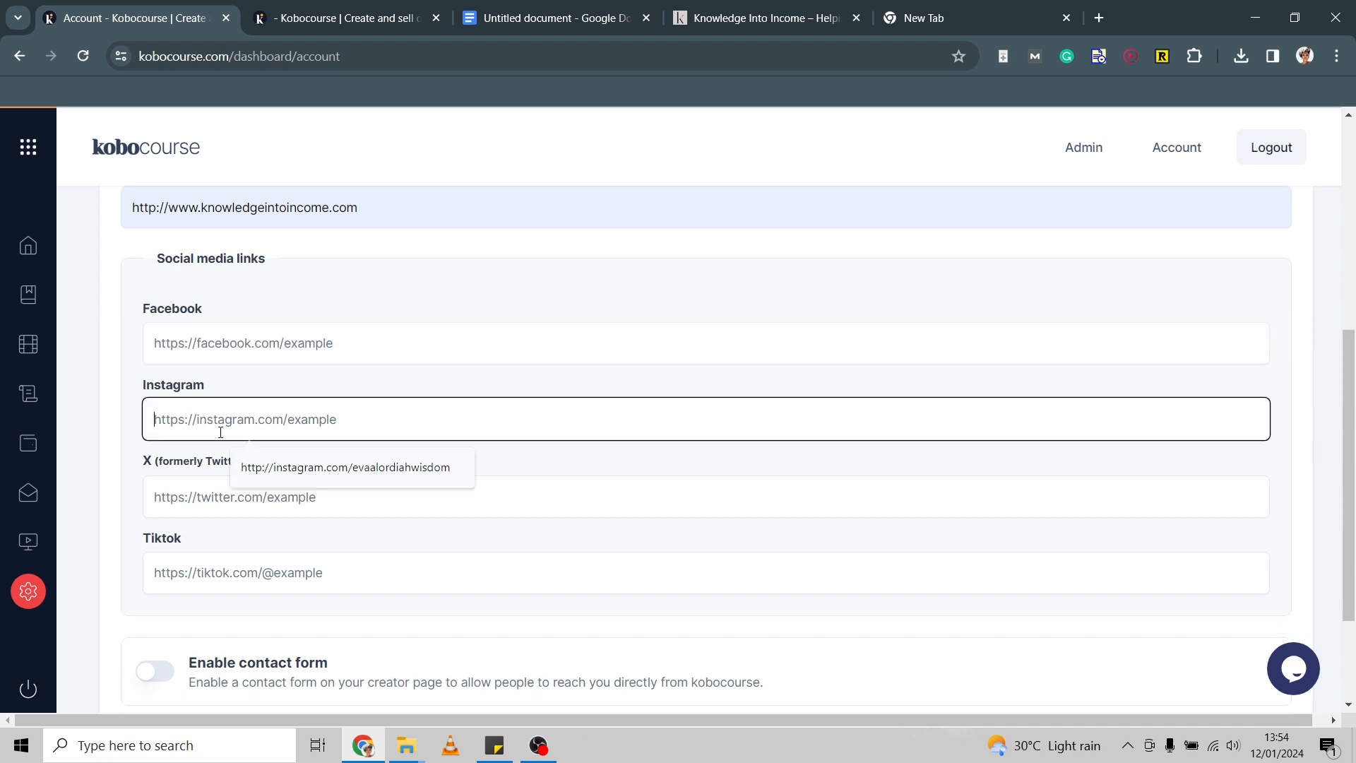
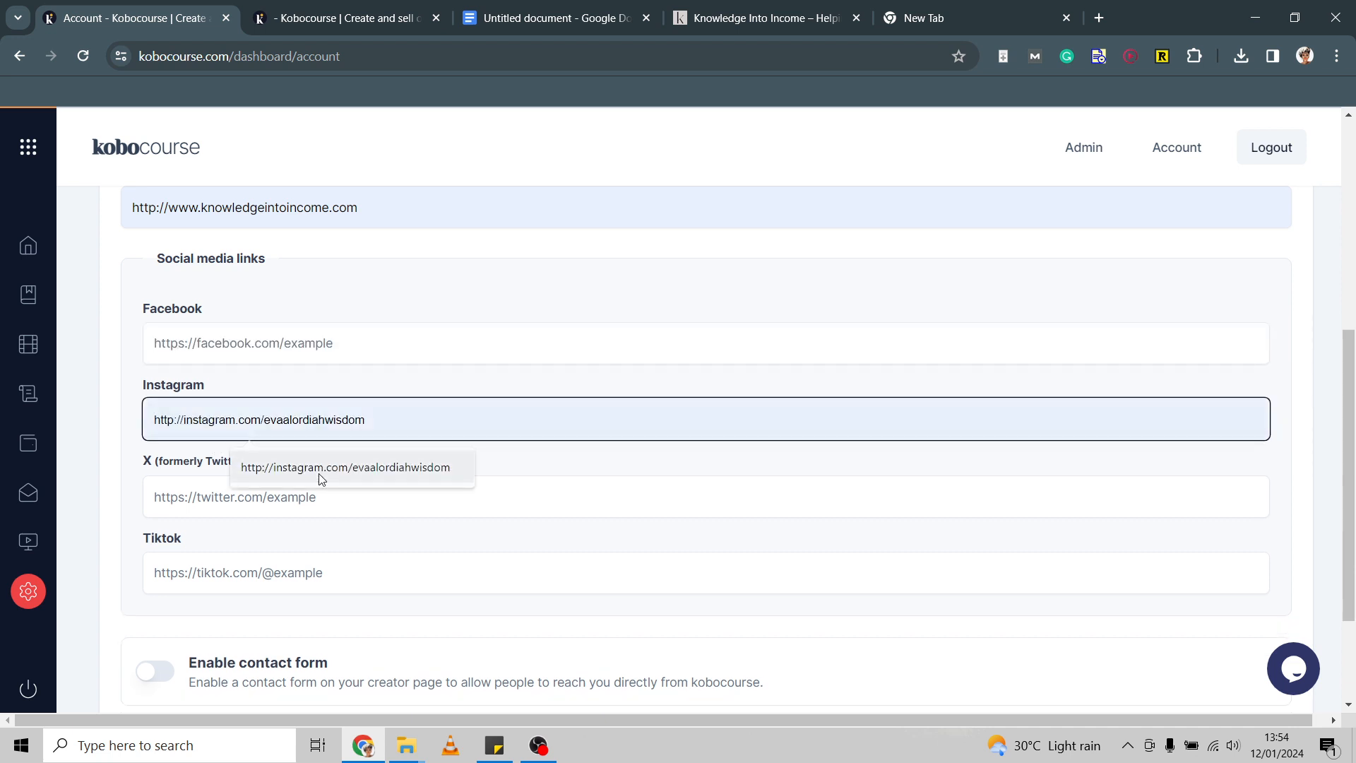
left_click(324, 469)
left_click_drag(281, 420, 449, 397)
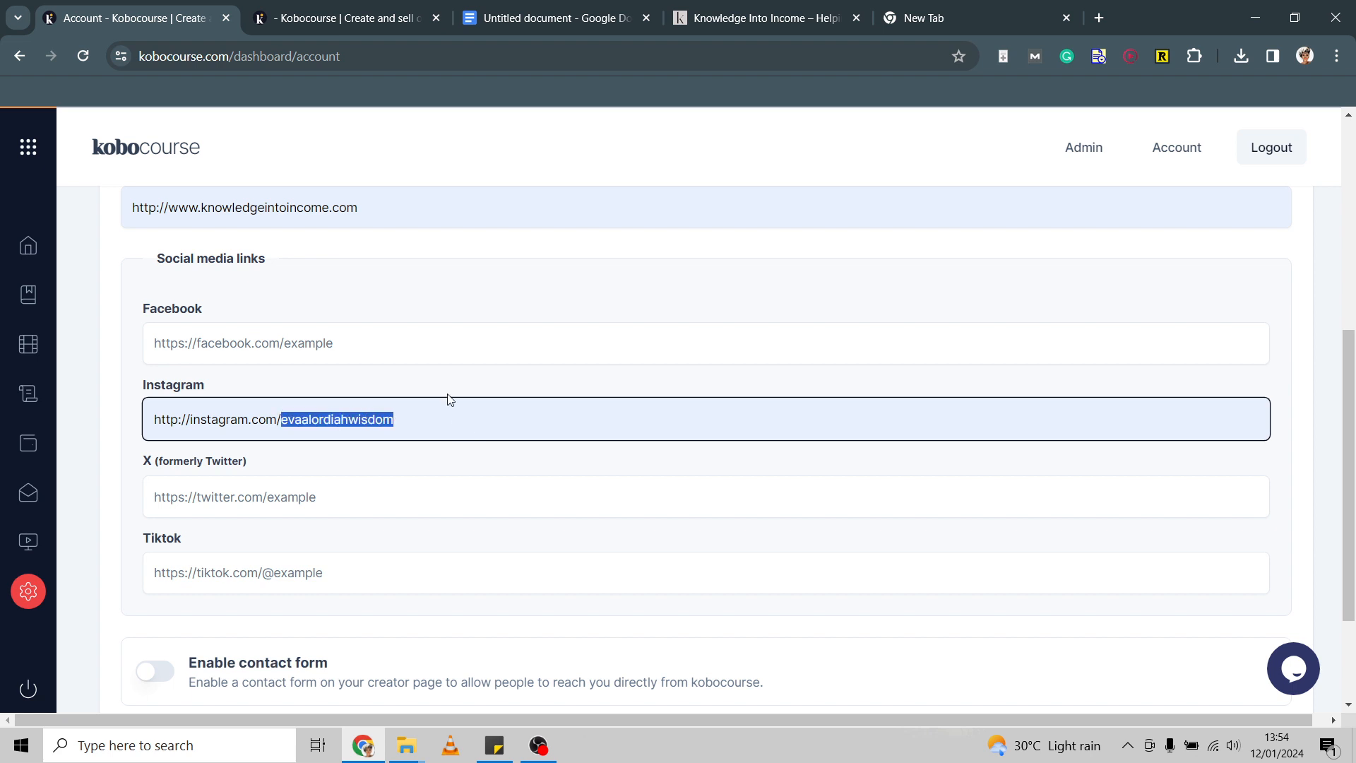
type("wifimoneywoman")
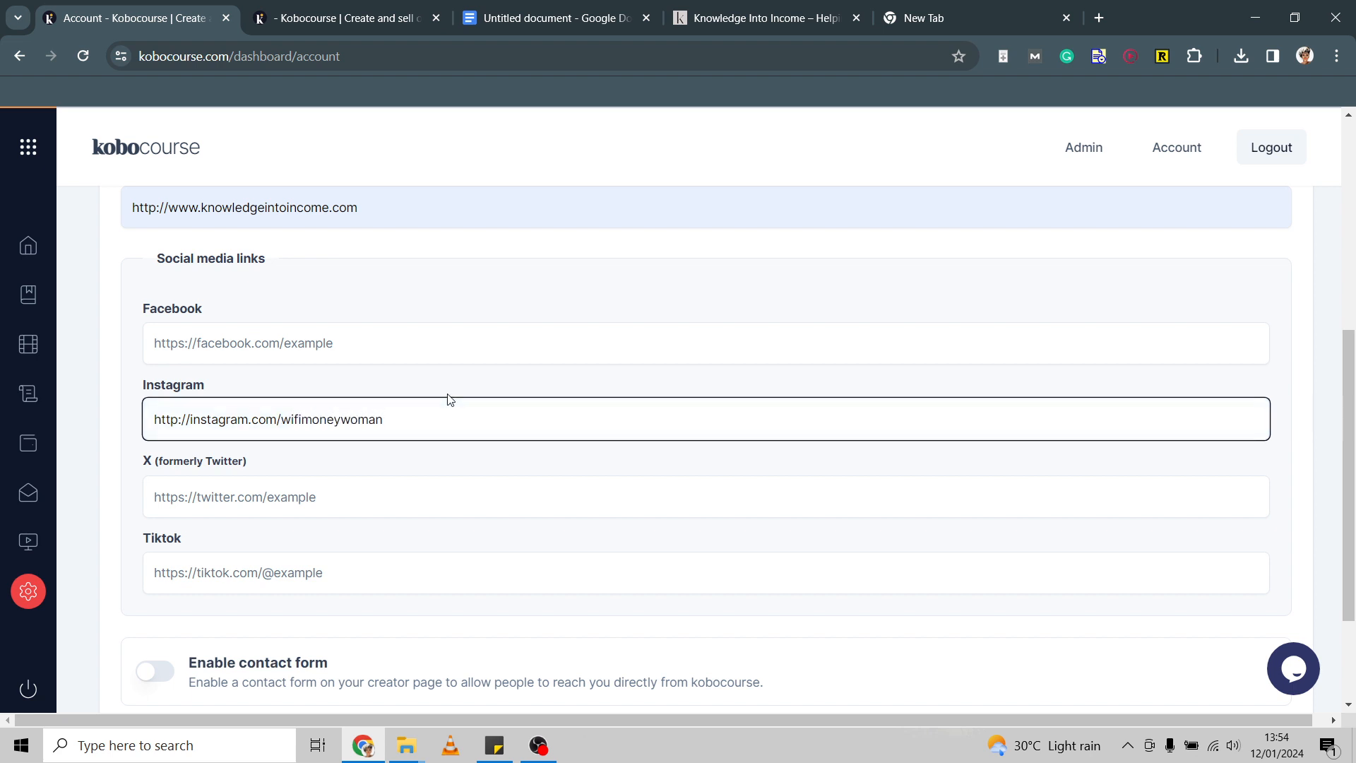
Enable the contact form and save the contact details.
scroll(449, 399, "down", 2)
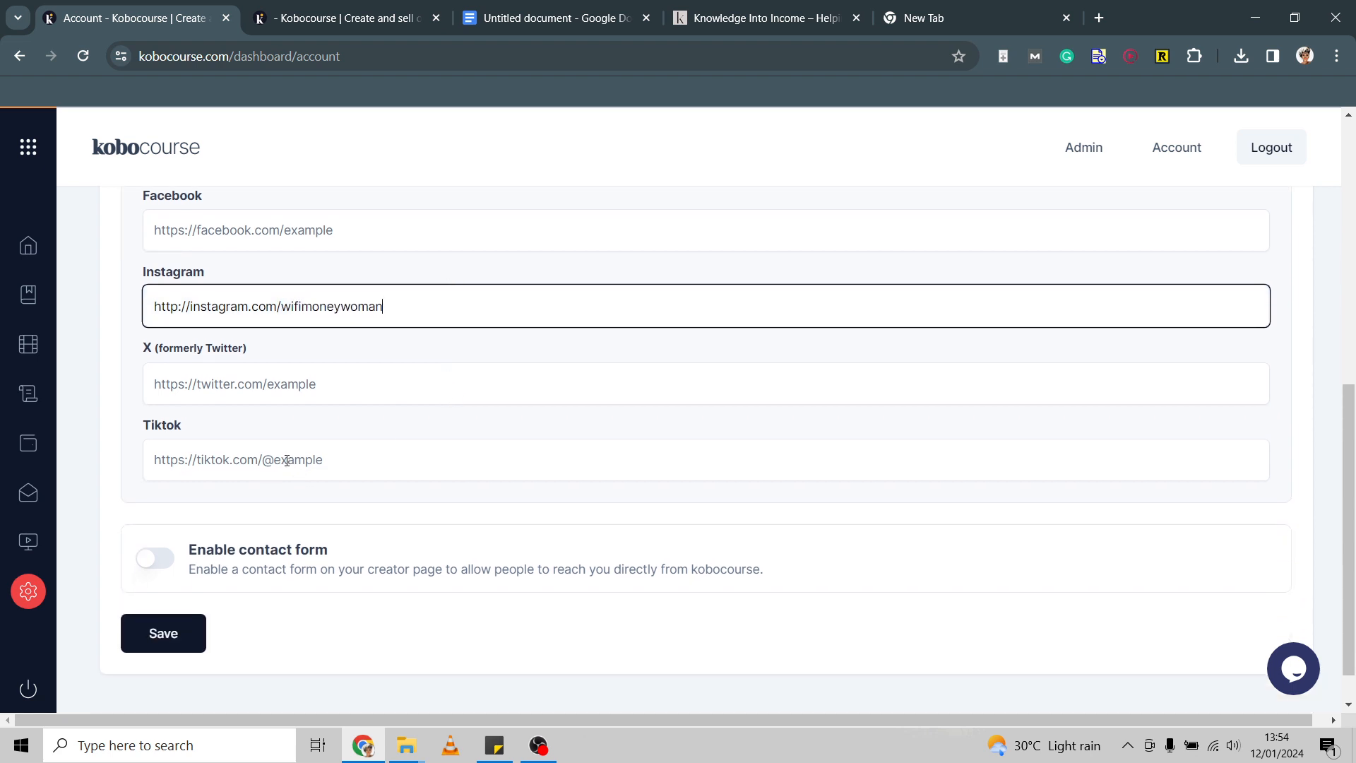
left_click(167, 562)
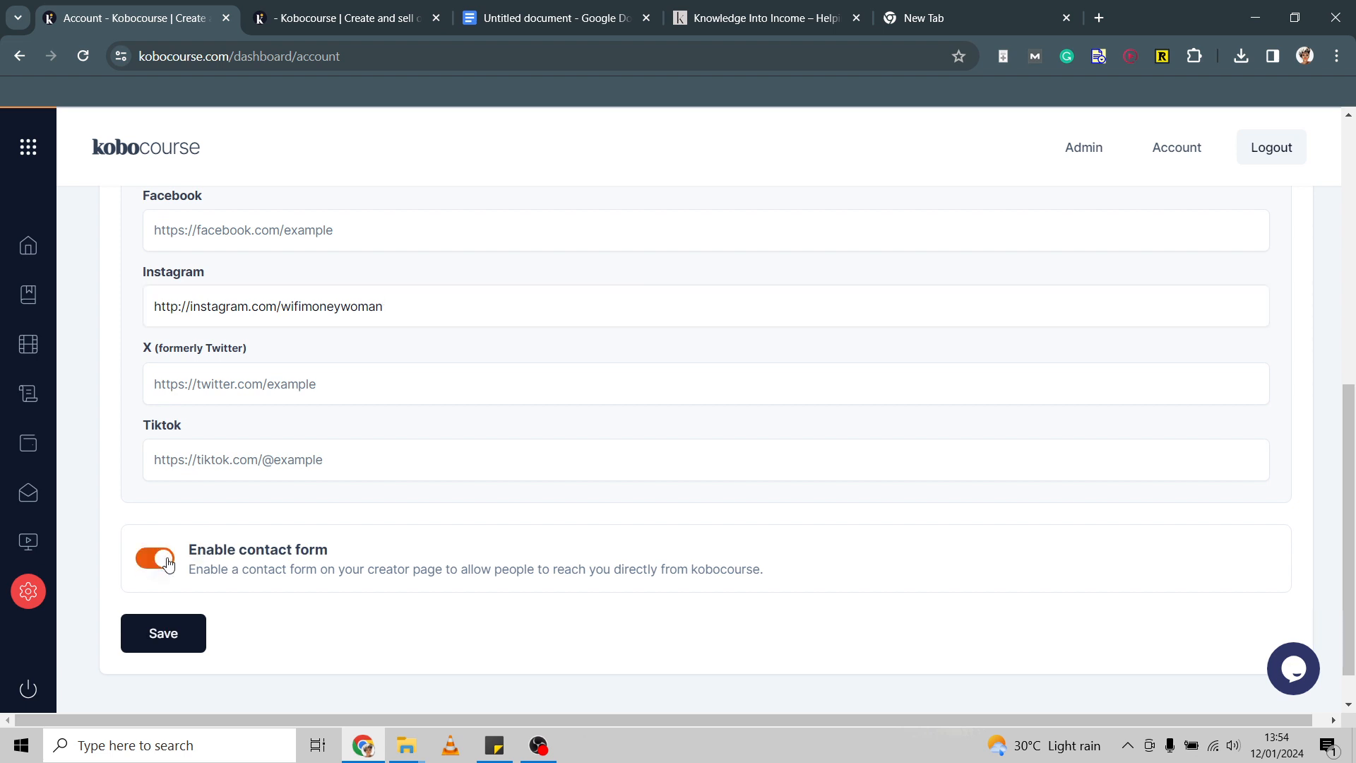
left_click(165, 631)
scroll(502, 441, "up", 8)
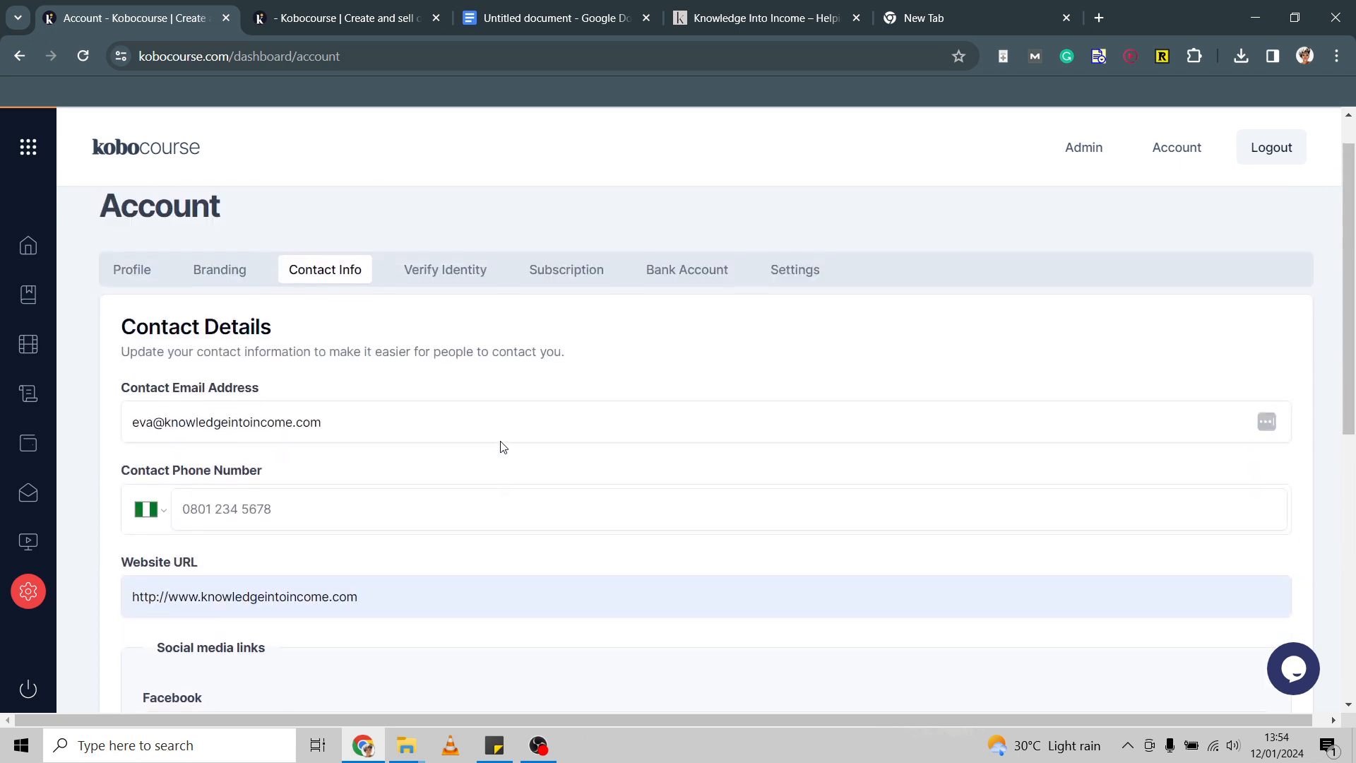
scroll(484, 362, "down", 9)
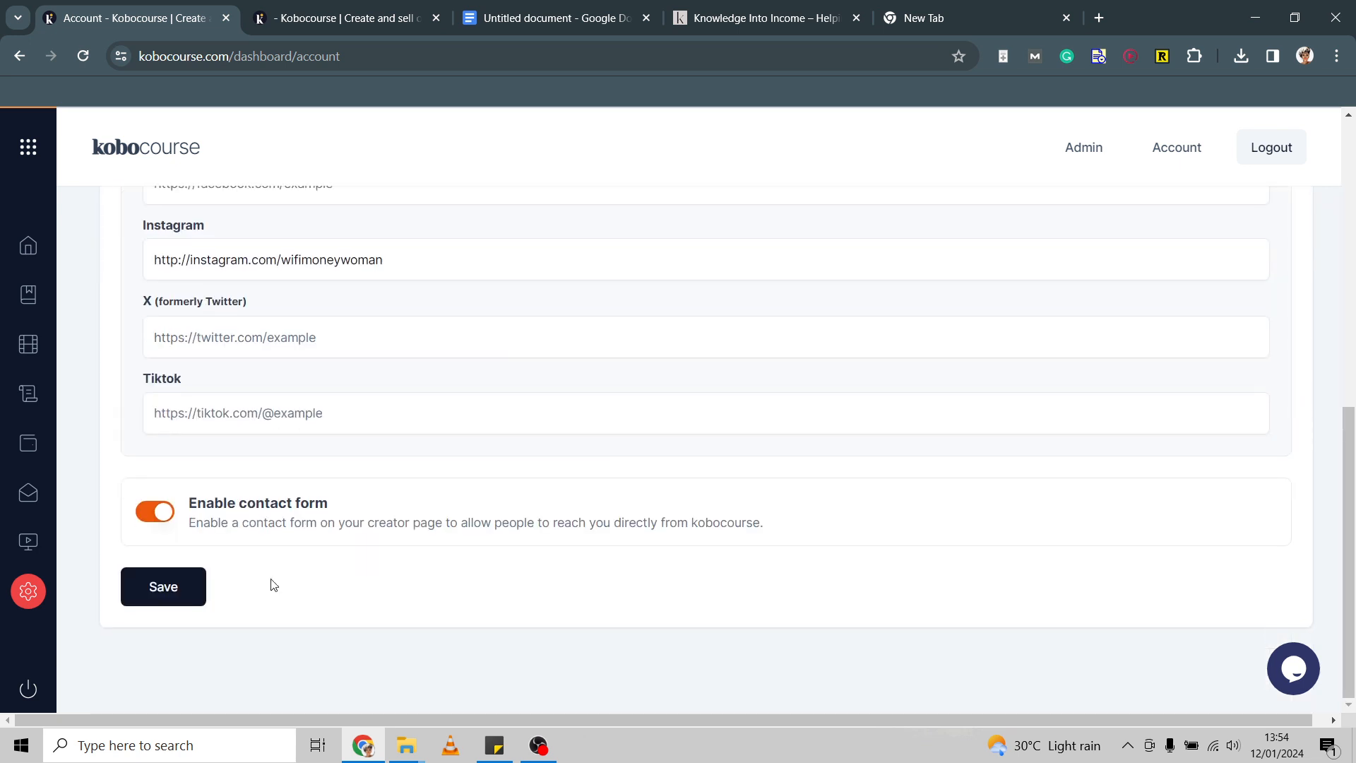
left_click(175, 594)
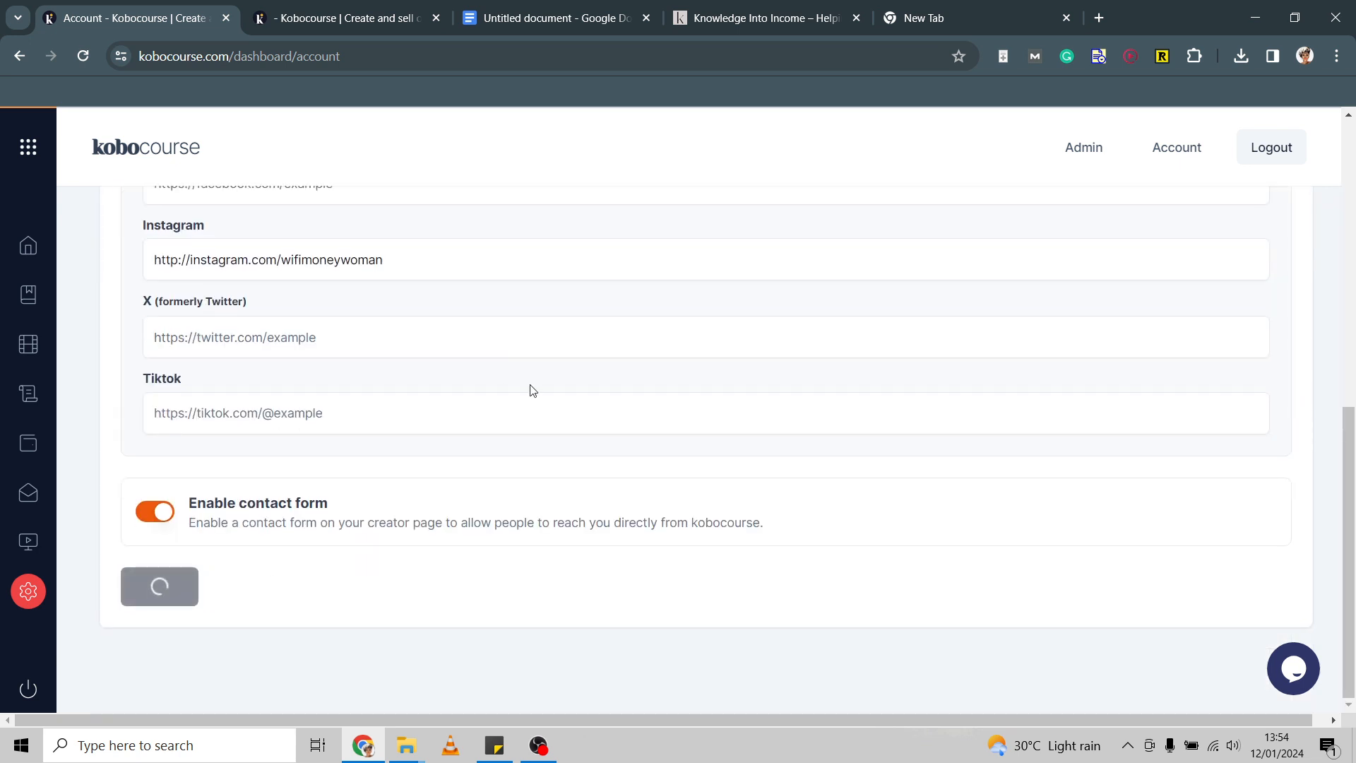
scroll(533, 387, "up", 8)
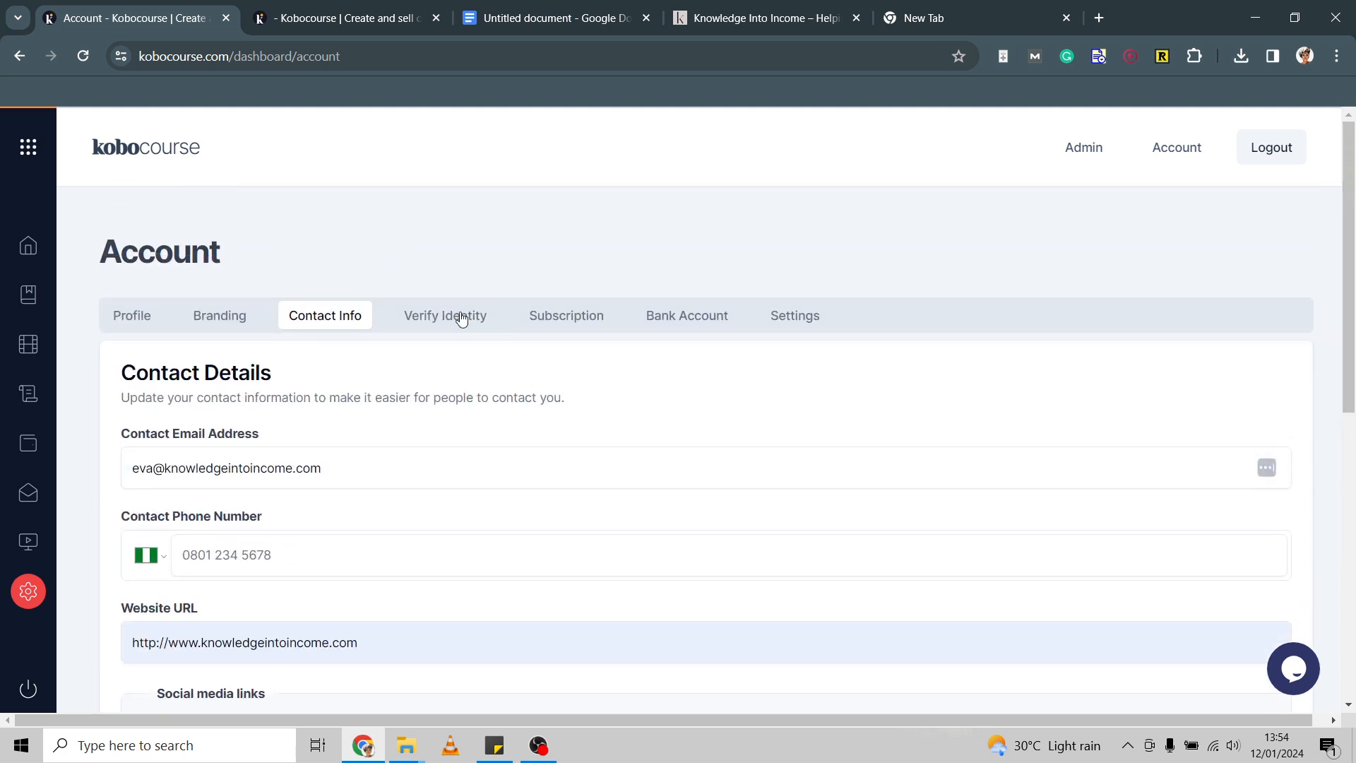
Check identity verification and subscription, then review Settings with both email toggles on.
left_click(462, 319)
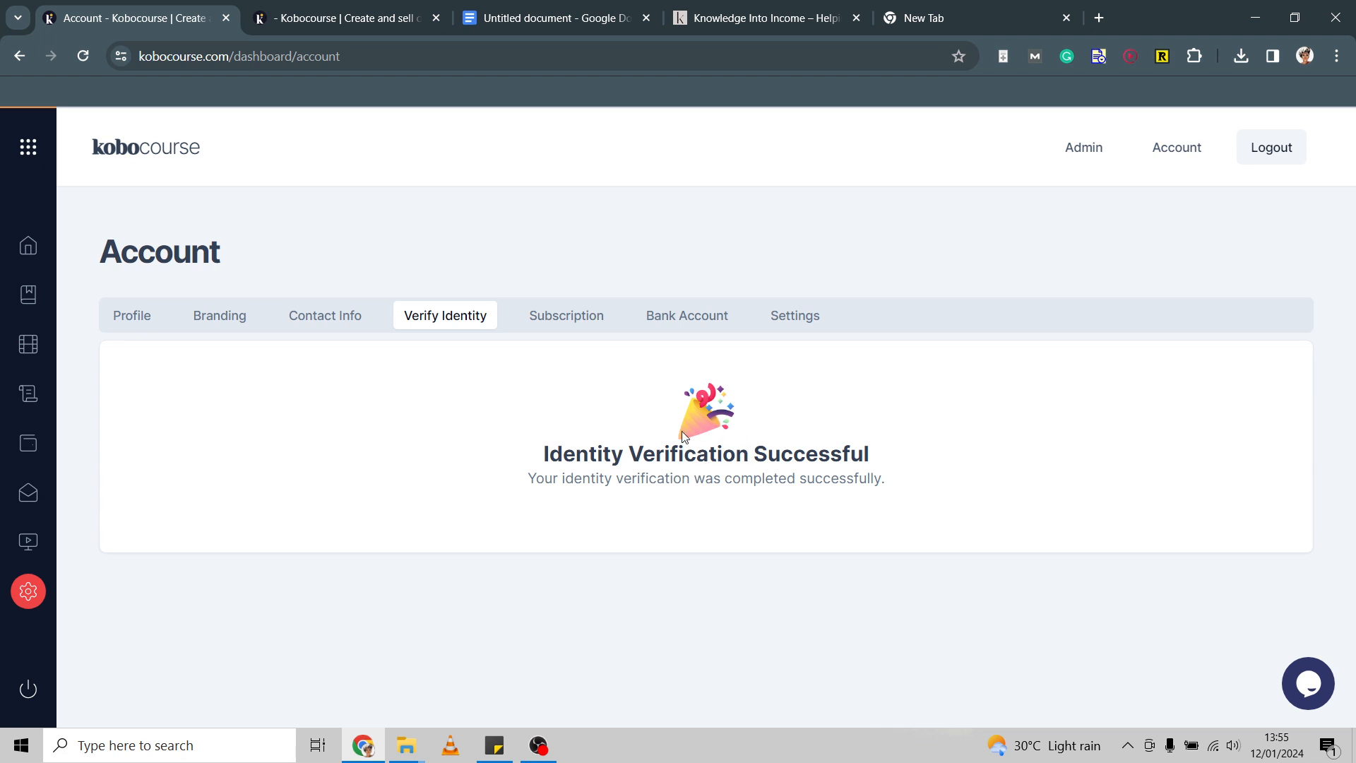
left_click(572, 323)
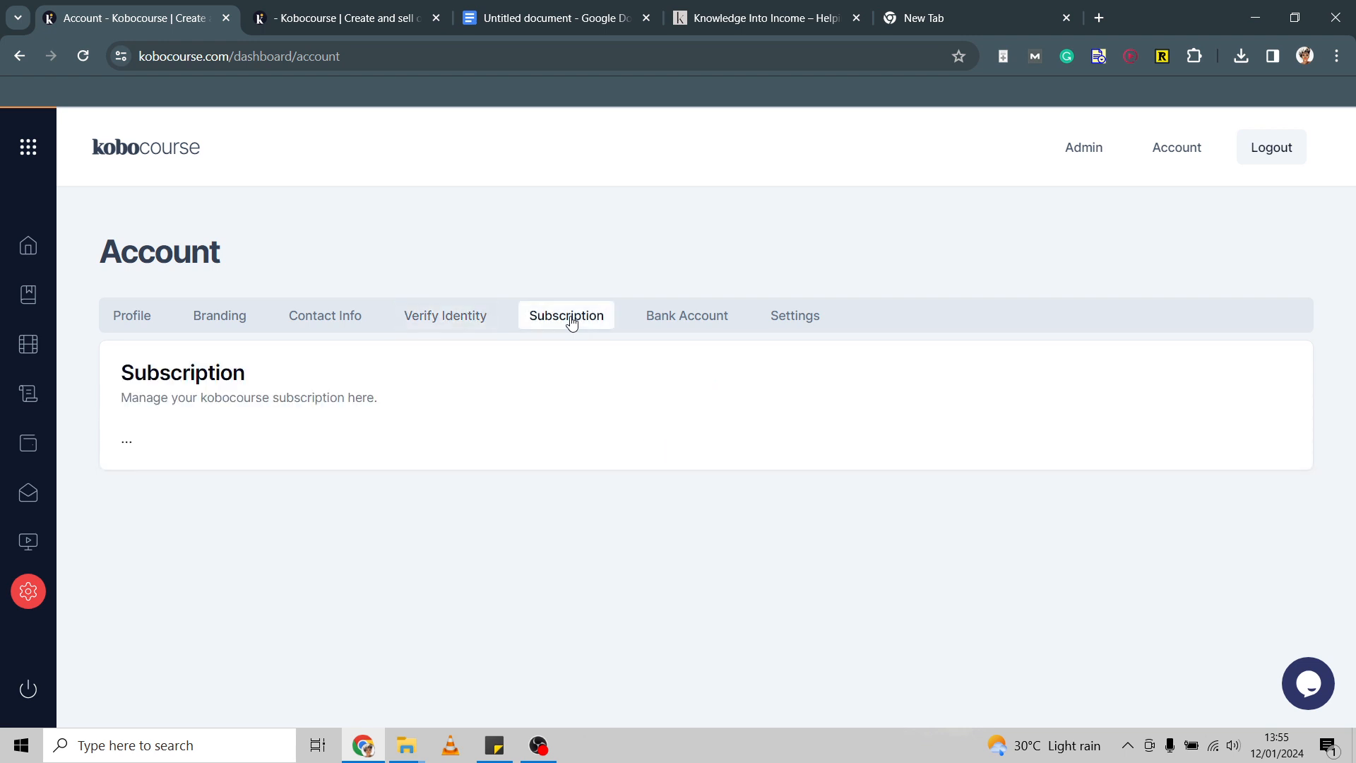
left_click(806, 315)
scroll(709, 448, "down", 2)
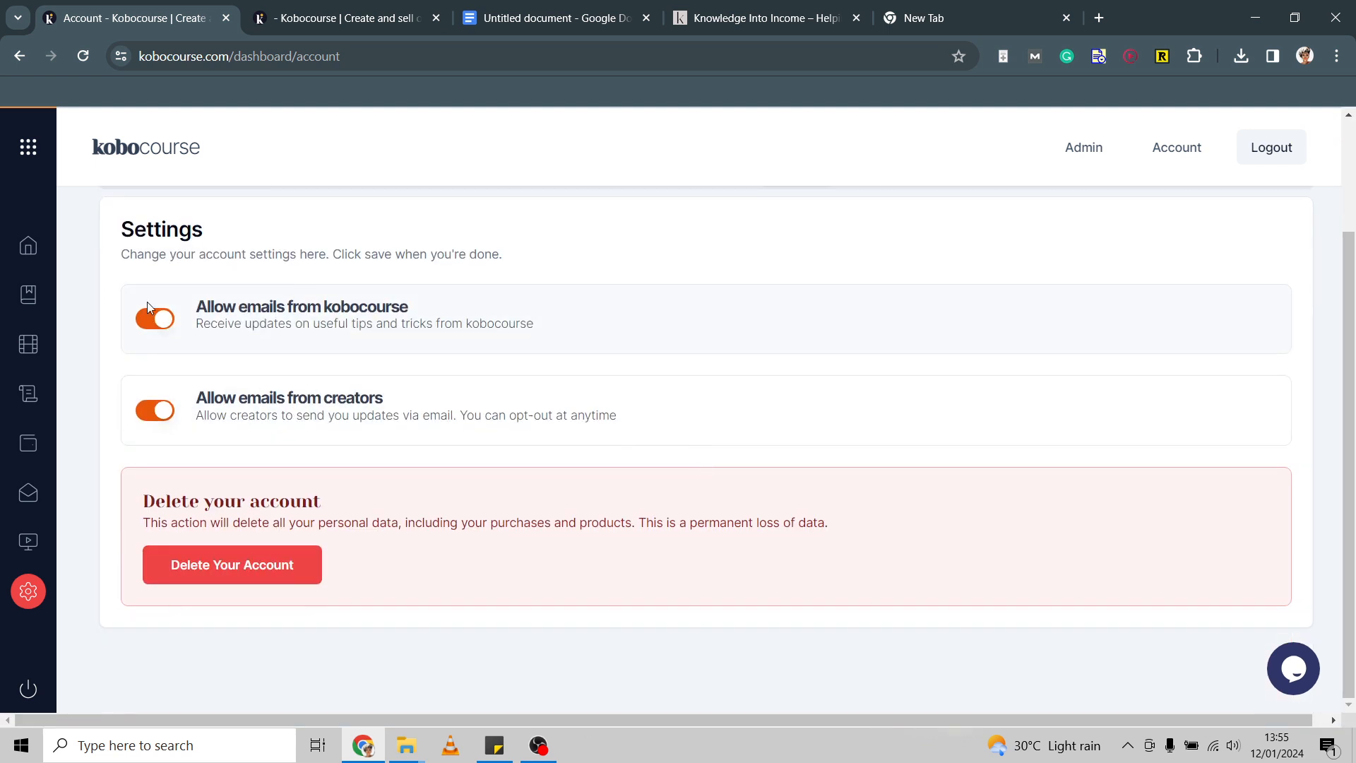
scroll(256, 385, "up", 2)
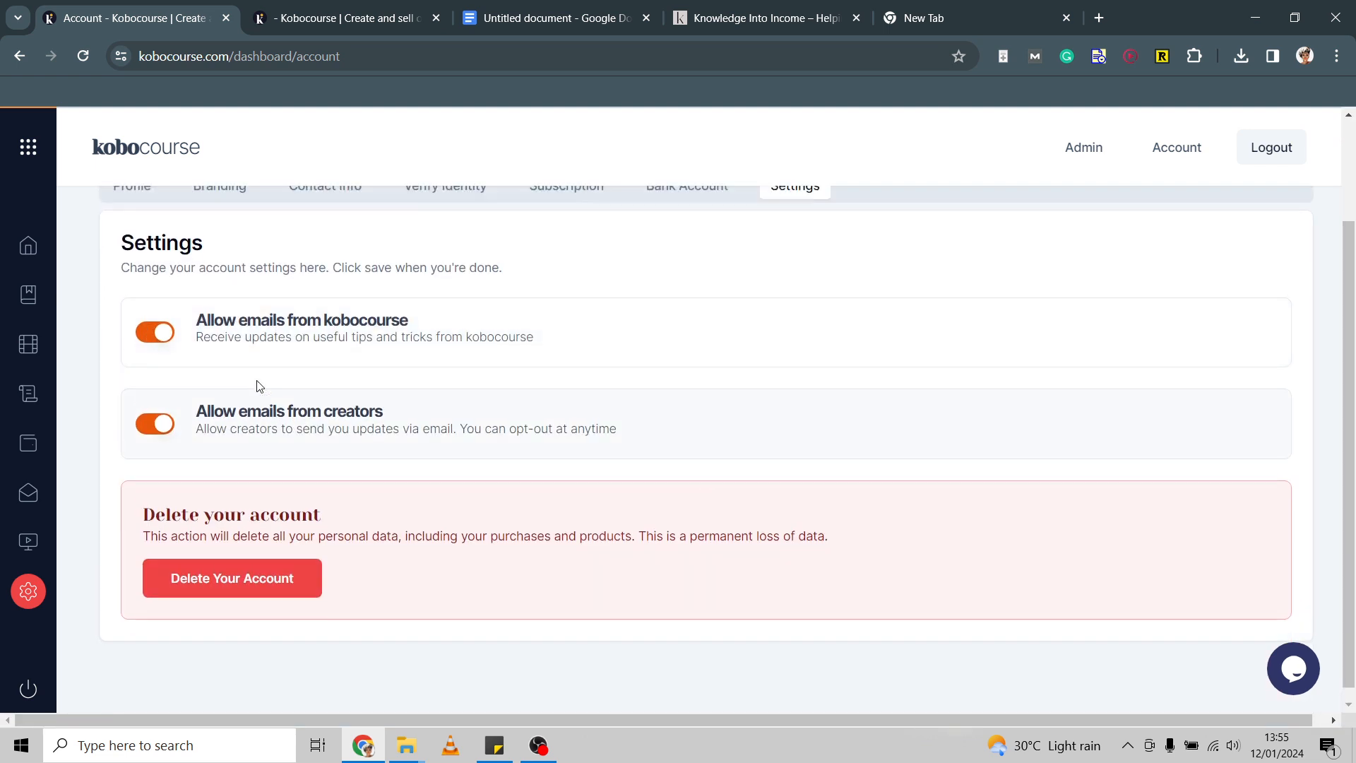
scroll(255, 385, "down", 2)
scroll(258, 386, "up", 2)
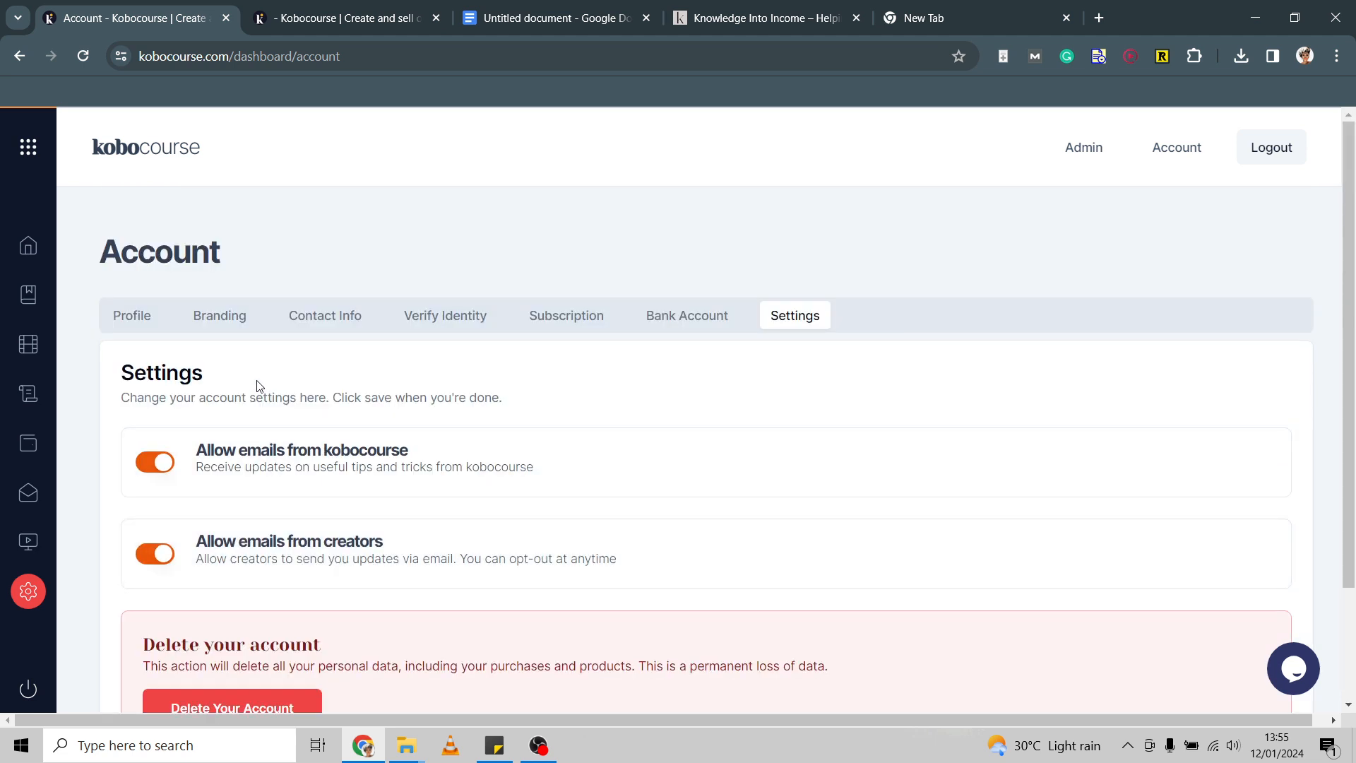
Reload the public storefront and review its banner, tagline, two-paragraph bio and products.
left_click(343, 16)
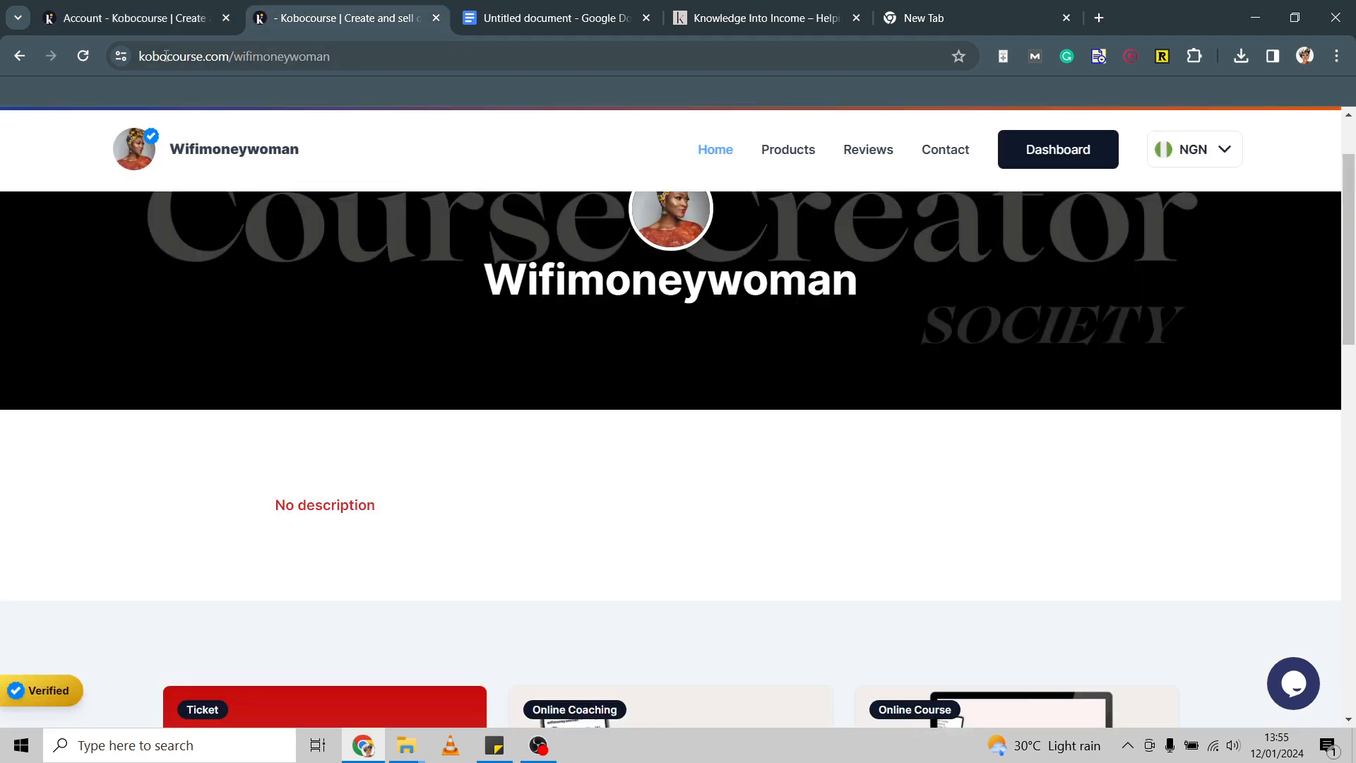
left_click(78, 67)
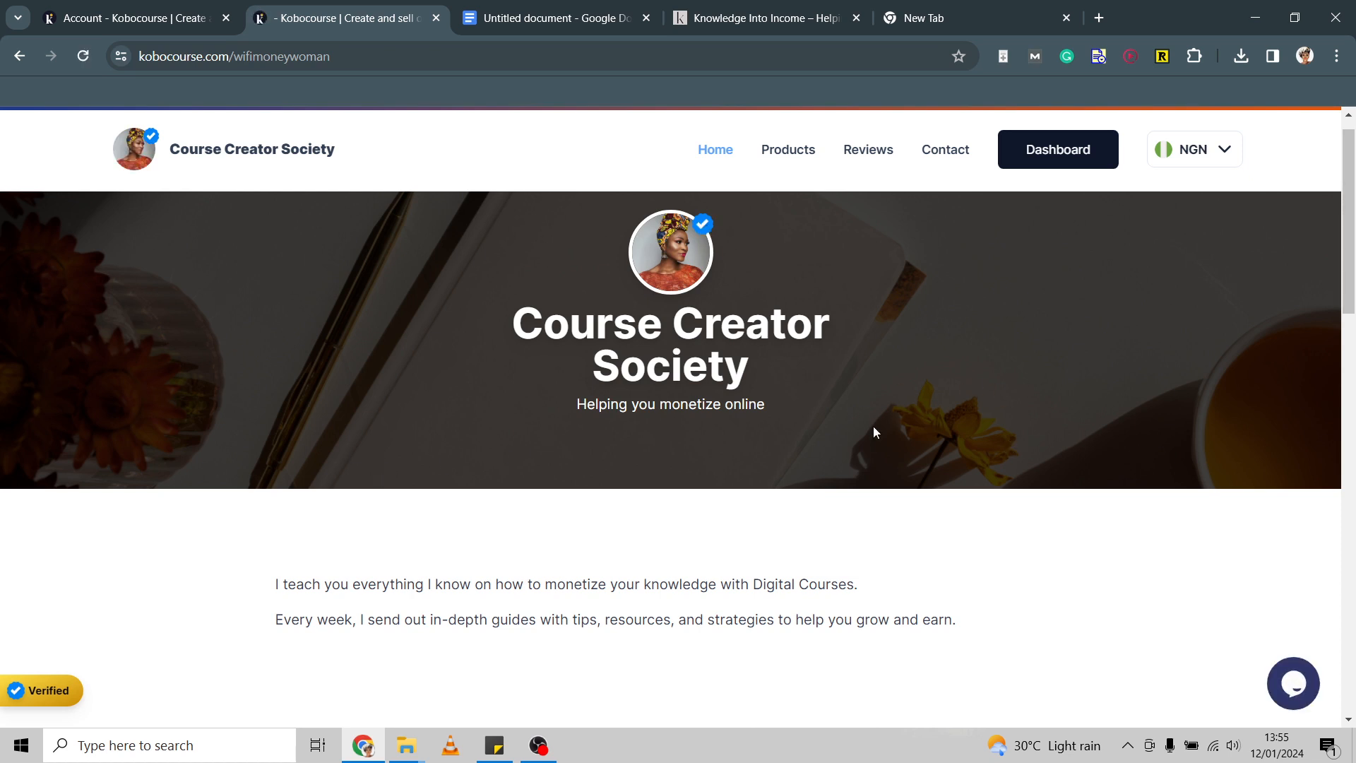
scroll(873, 426, "down", 1)
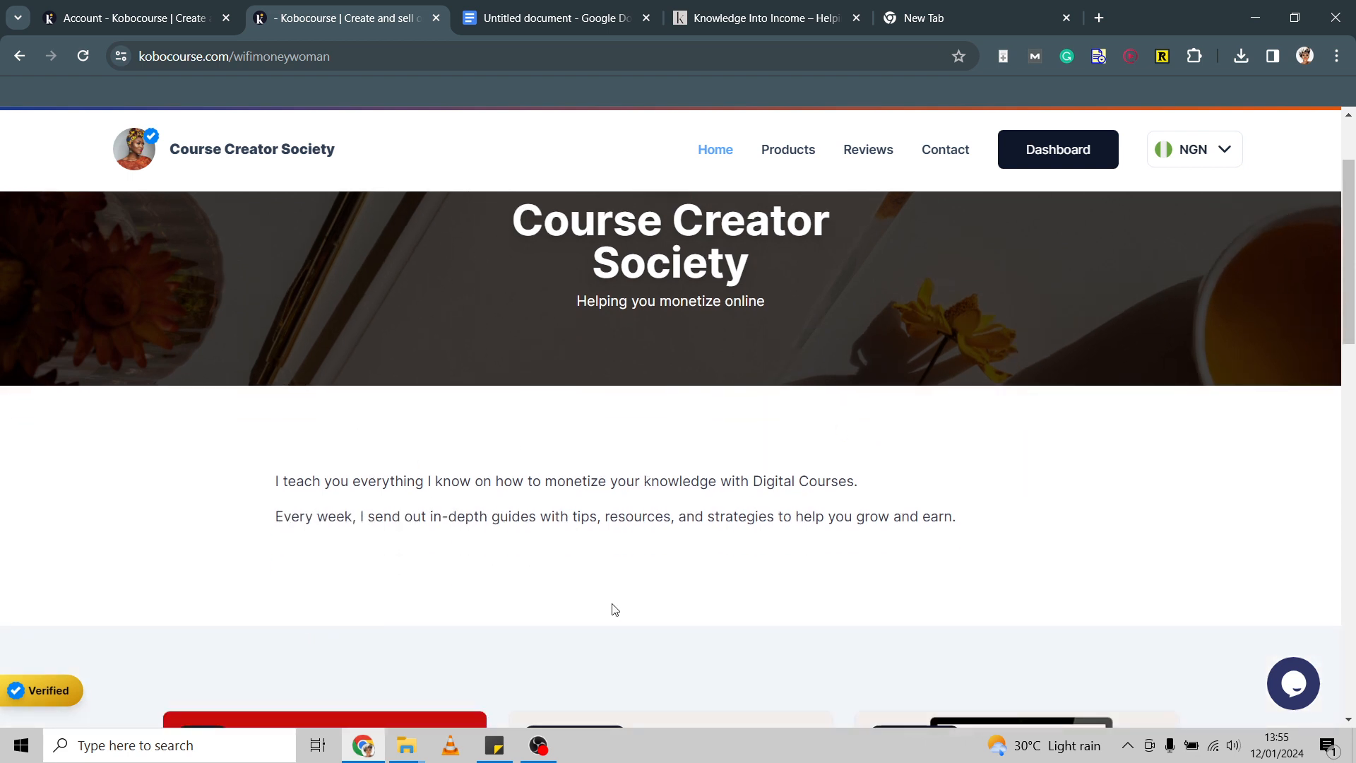
scroll(615, 609, "down", 2)
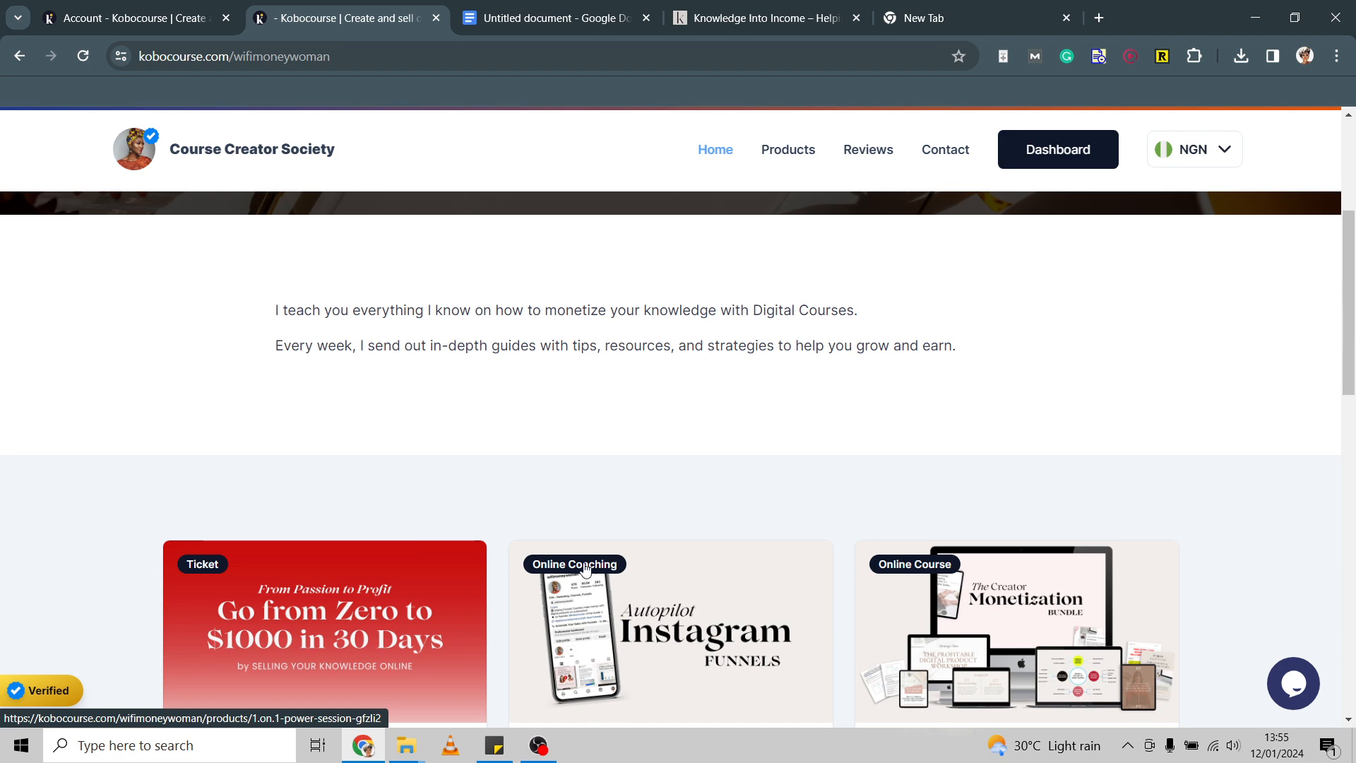
scroll(456, 391, "down", 2)
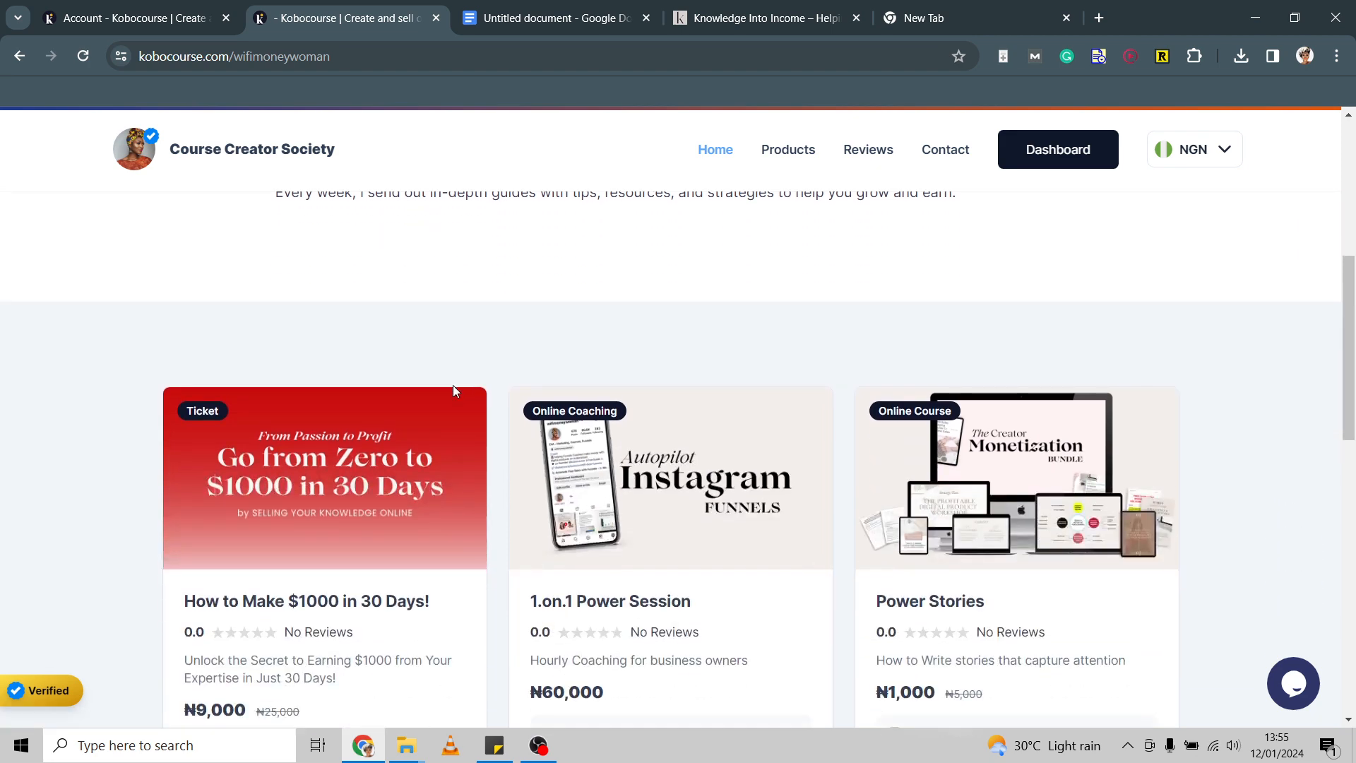
scroll(454, 390, "down", 6)
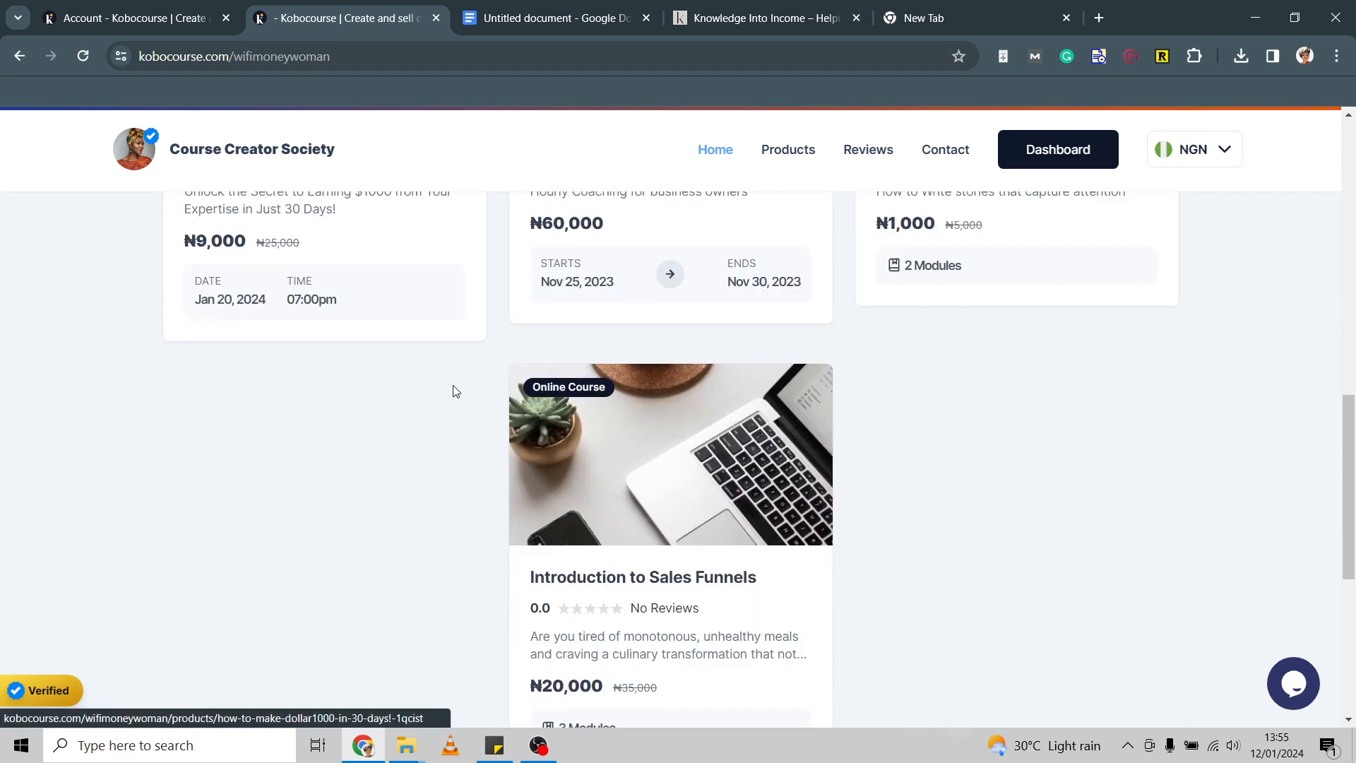
scroll(456, 391, "down", 5)
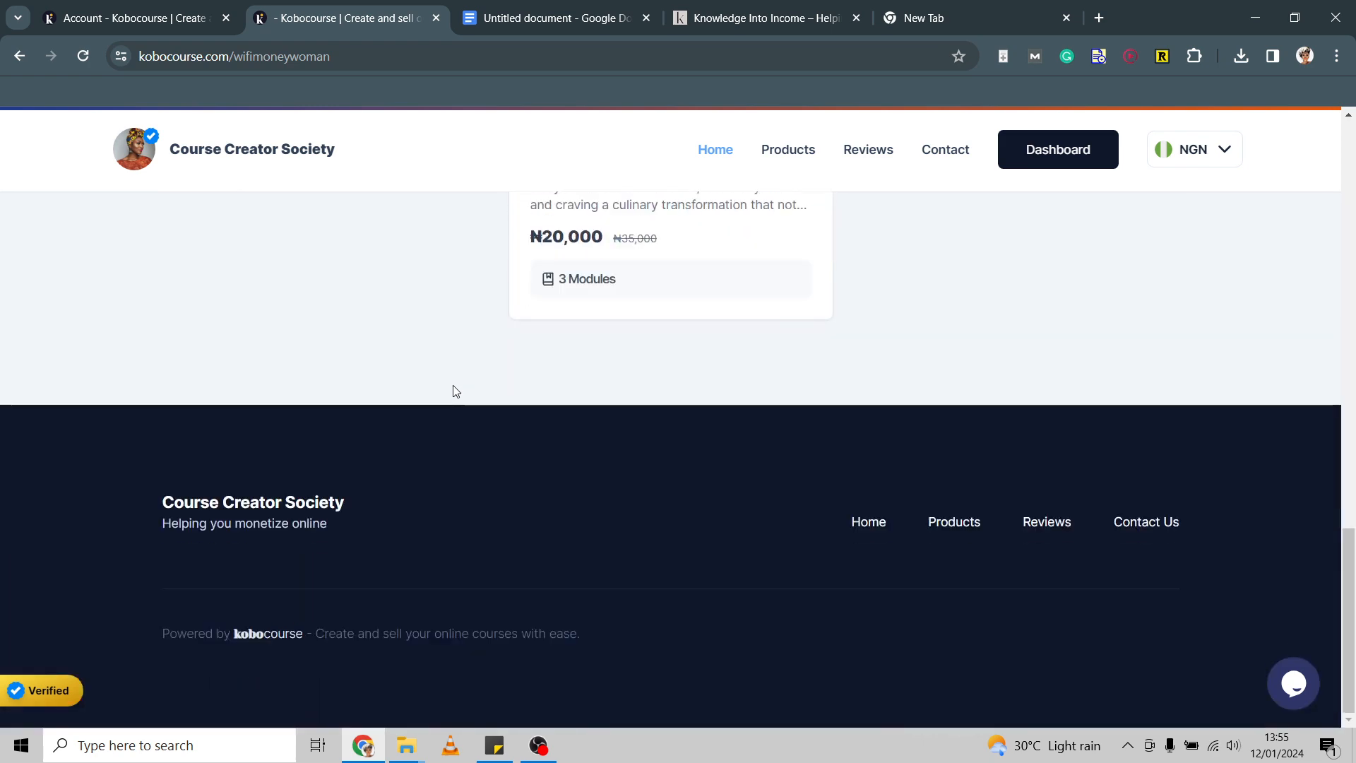
scroll(456, 391, "up", 10)
scroll(455, 391, "down", 4)
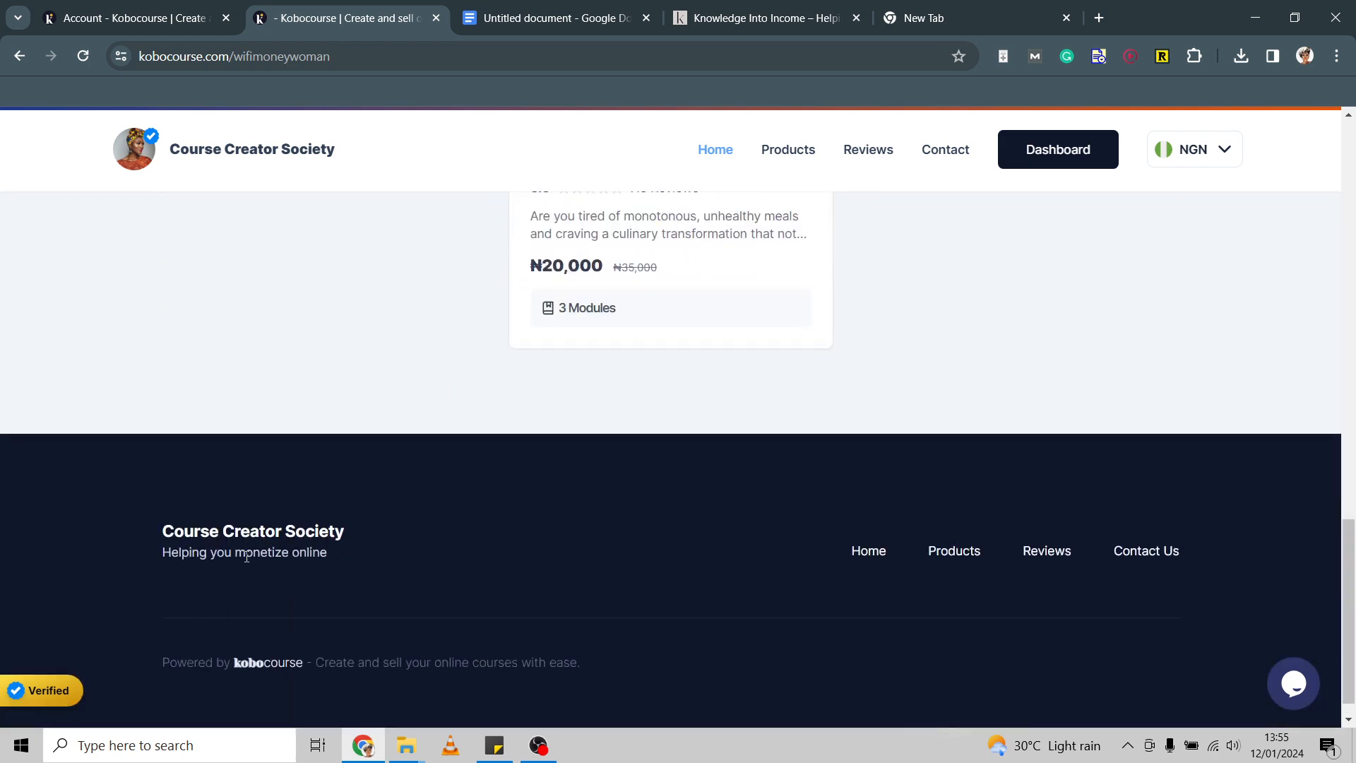
scroll(342, 514, "up", 20)
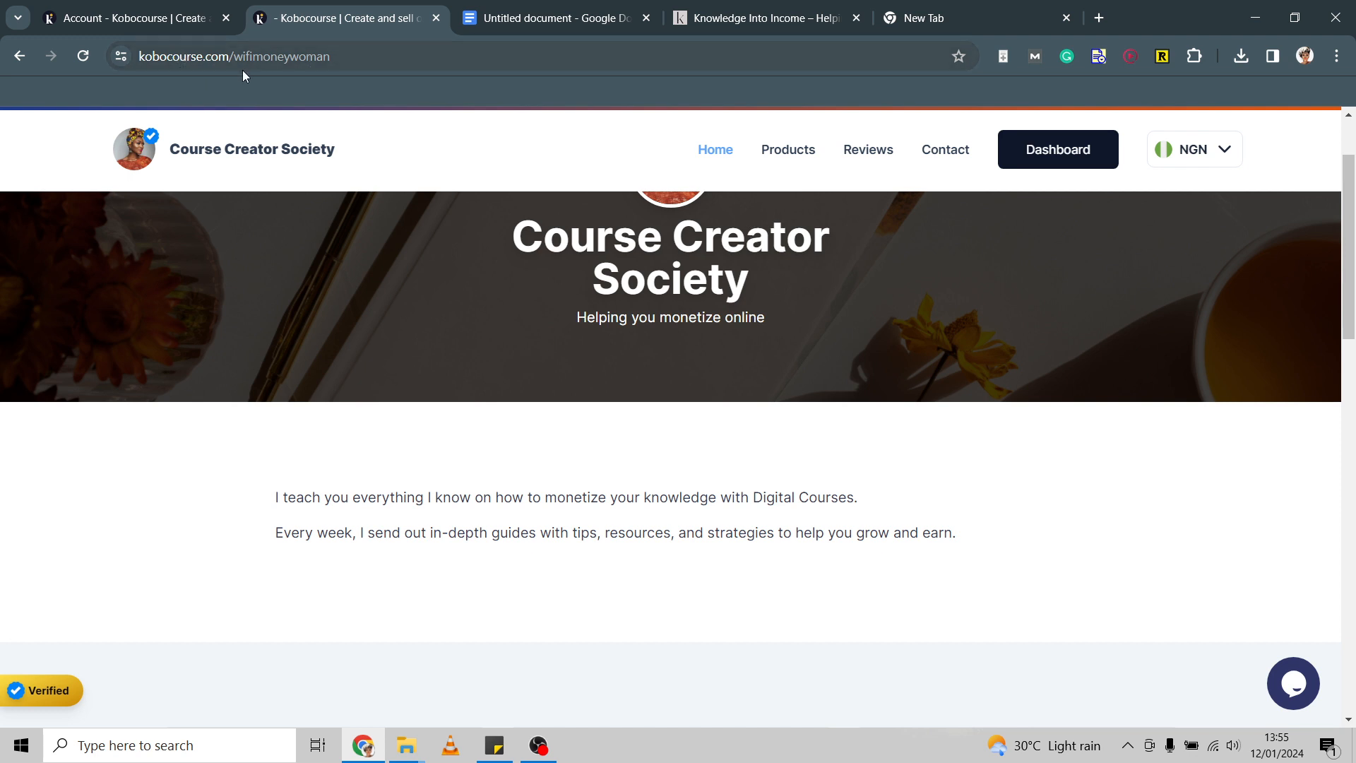
Browse the storefront's Products page of four products, then its Contact page showing no information.
double_click(331, 66)
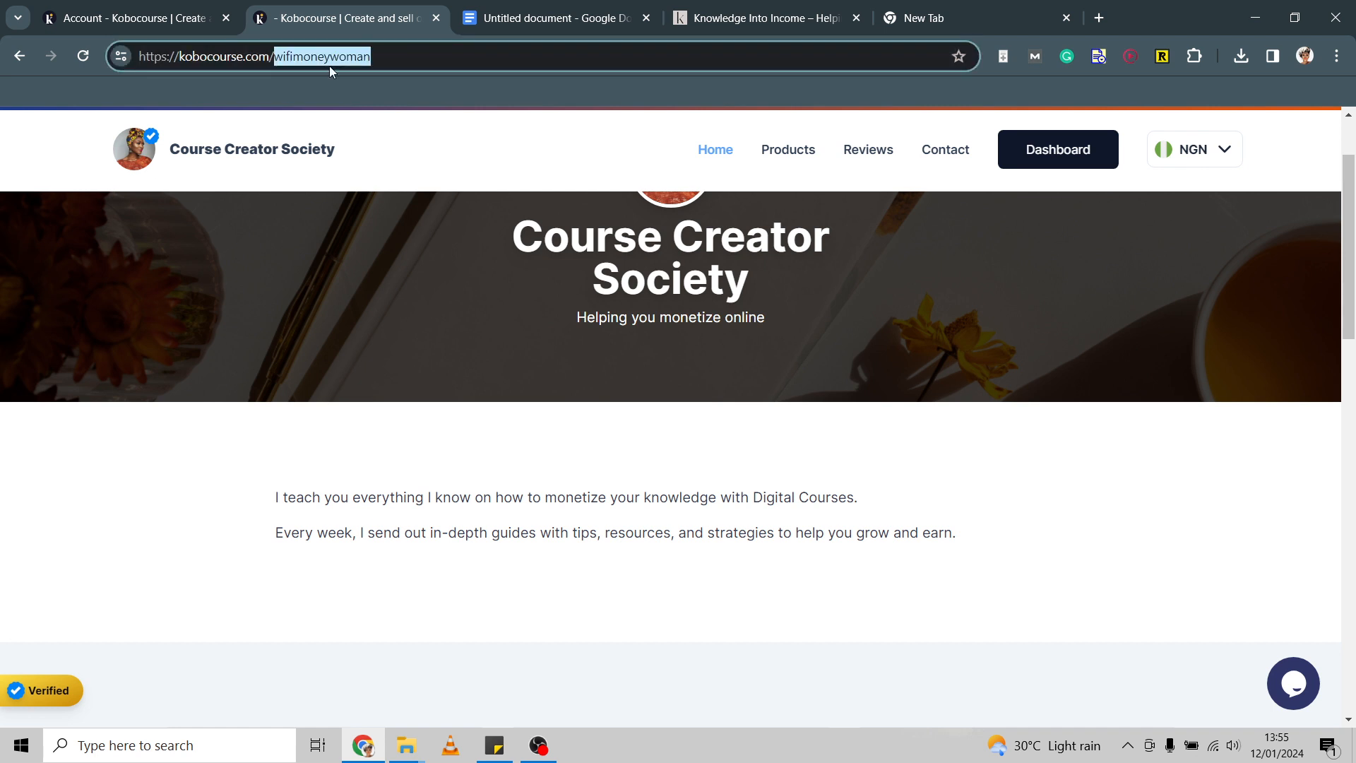
left_click(367, 58)
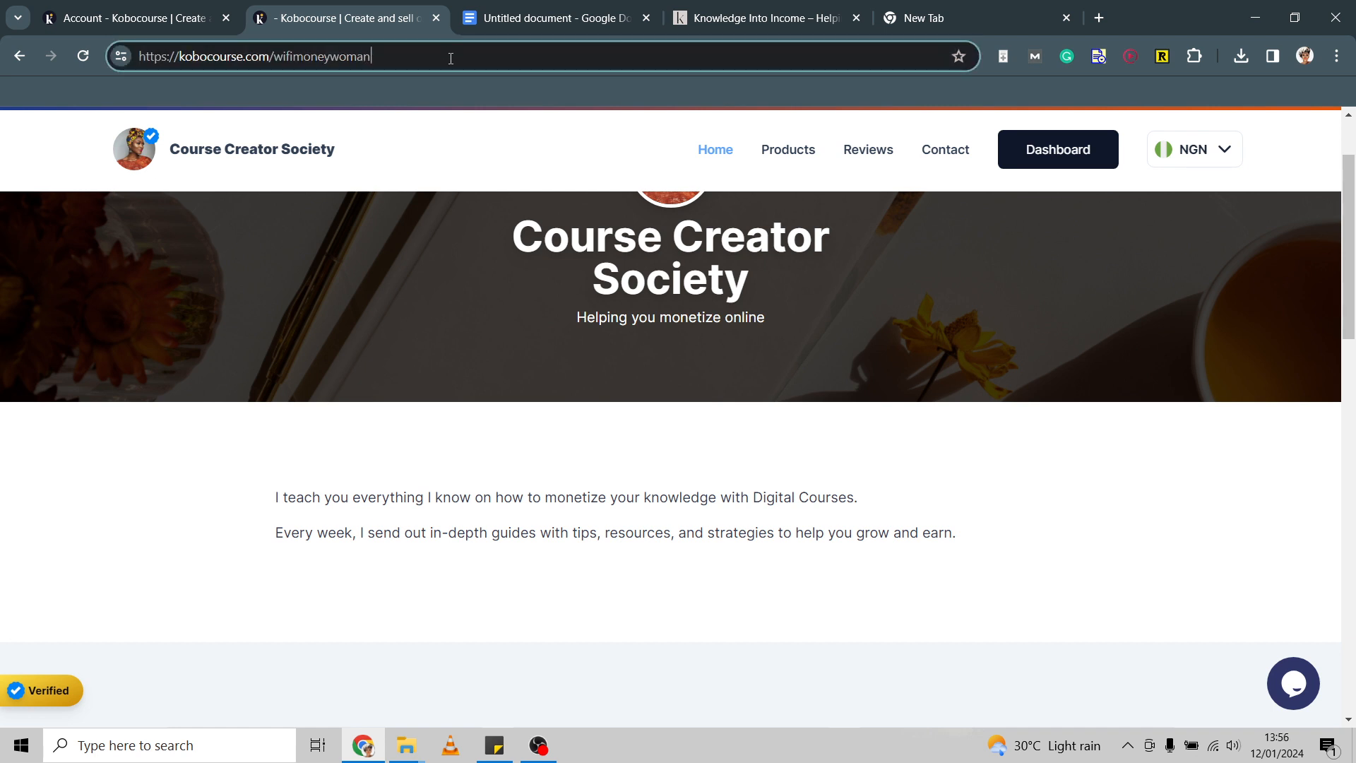
scroll(802, 164, "up", 2)
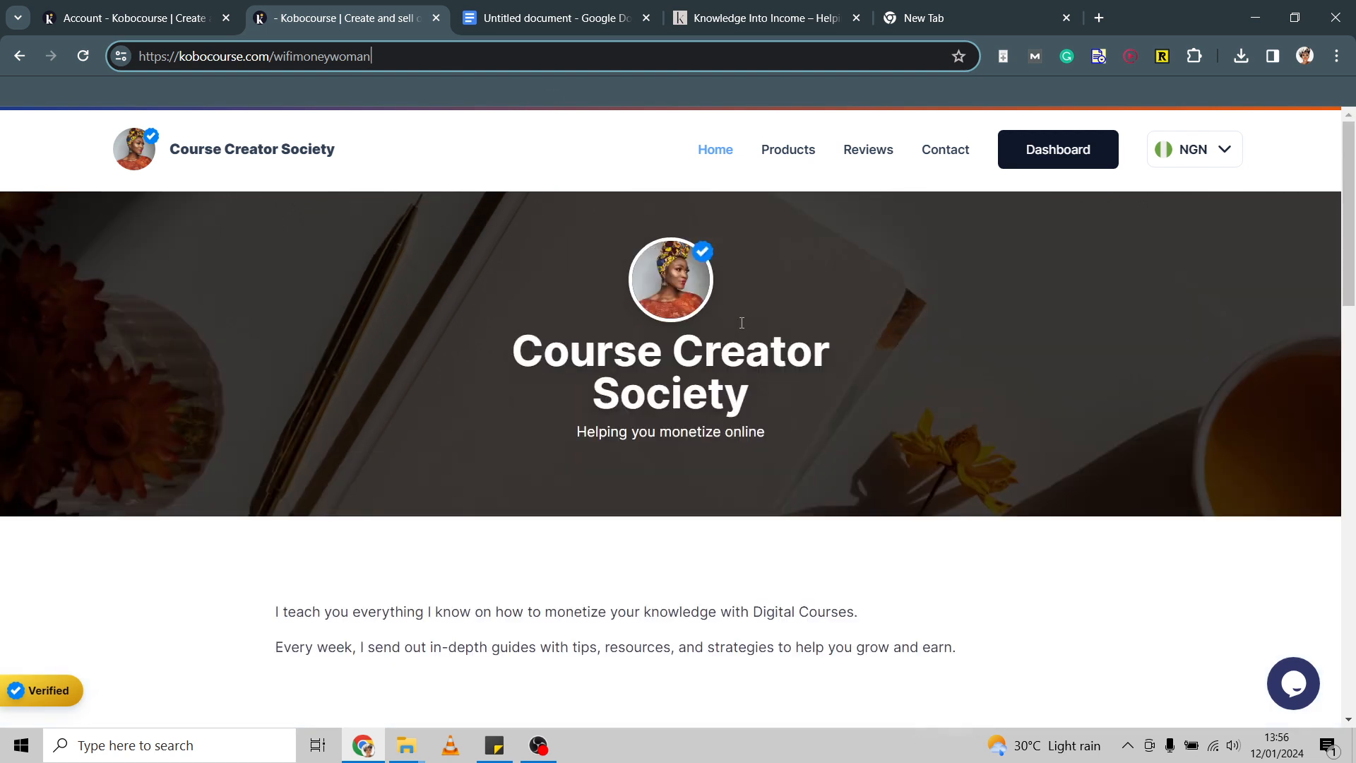
left_click(779, 150)
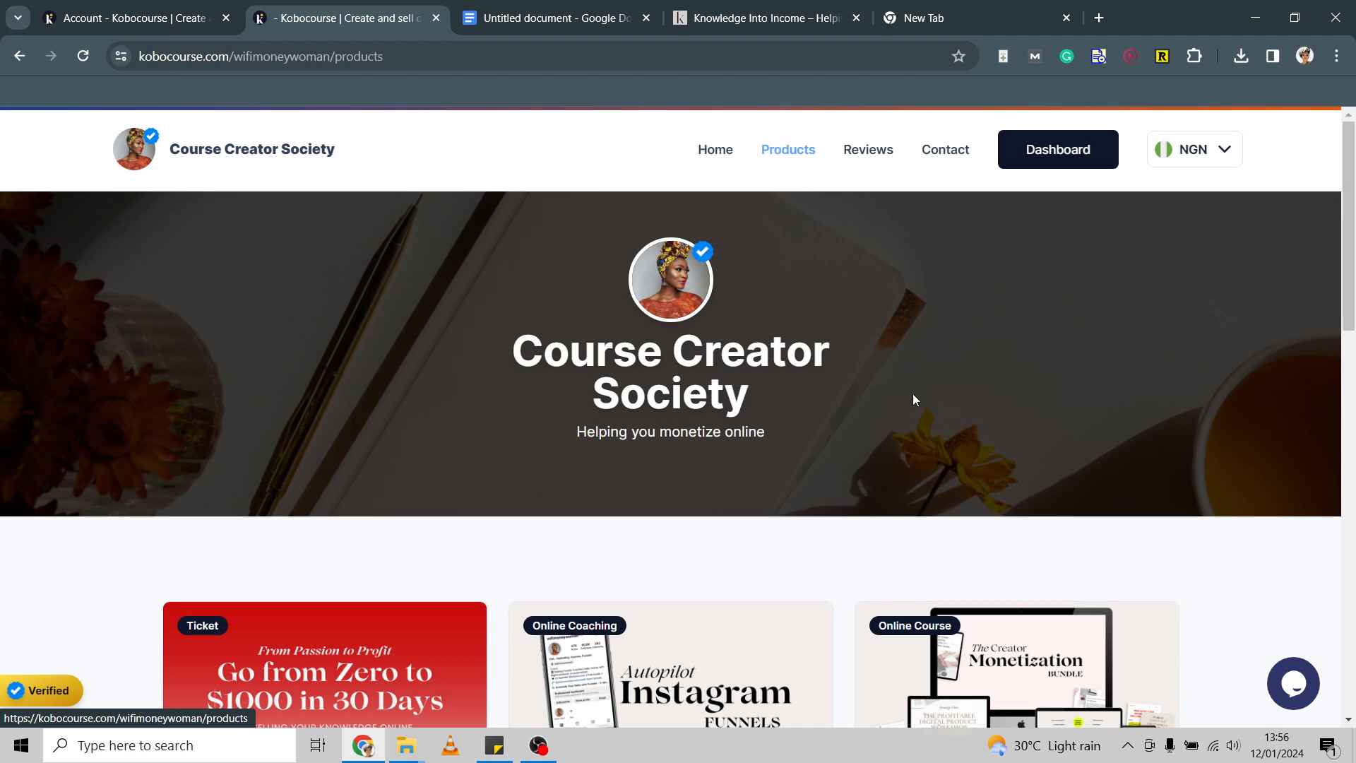
scroll(913, 392, "down", 10)
scroll(922, 414, "down", 4)
scroll(922, 412, "up", 9)
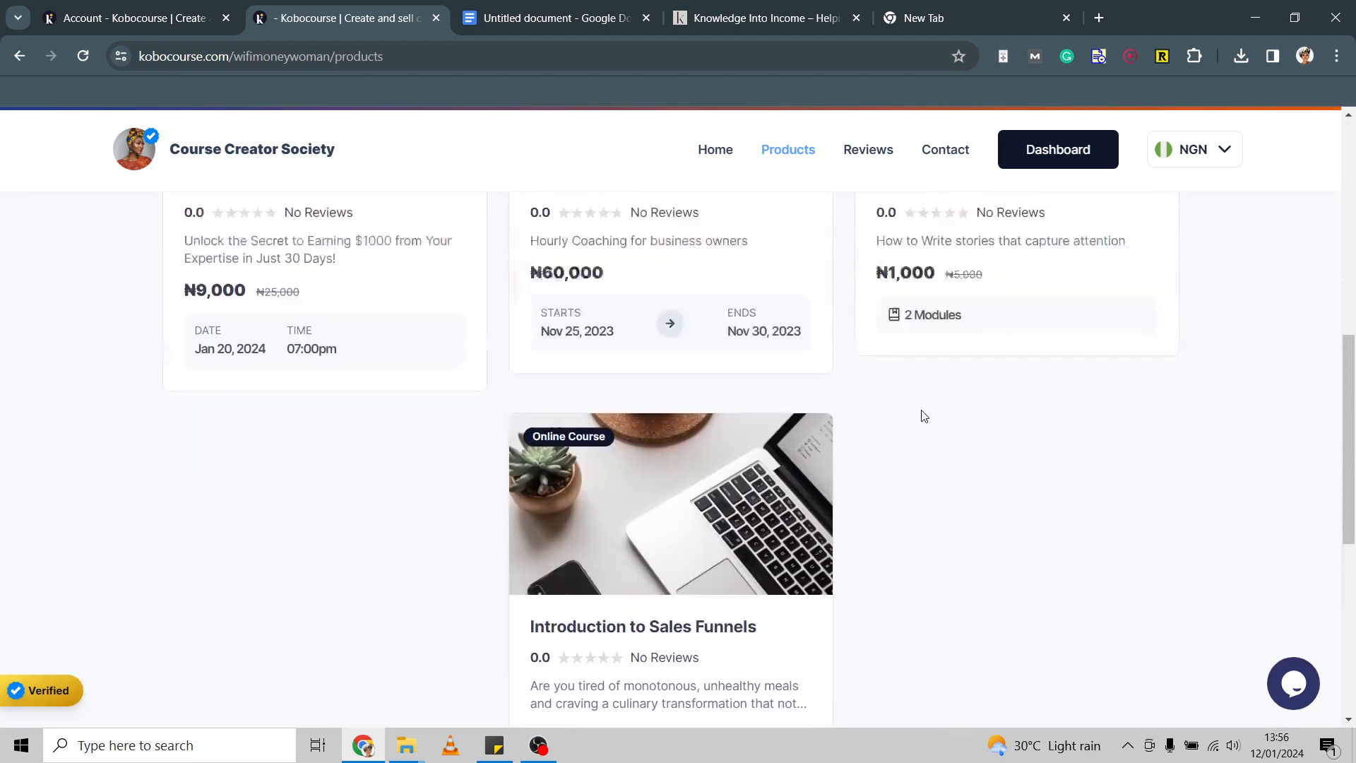
left_click(939, 157)
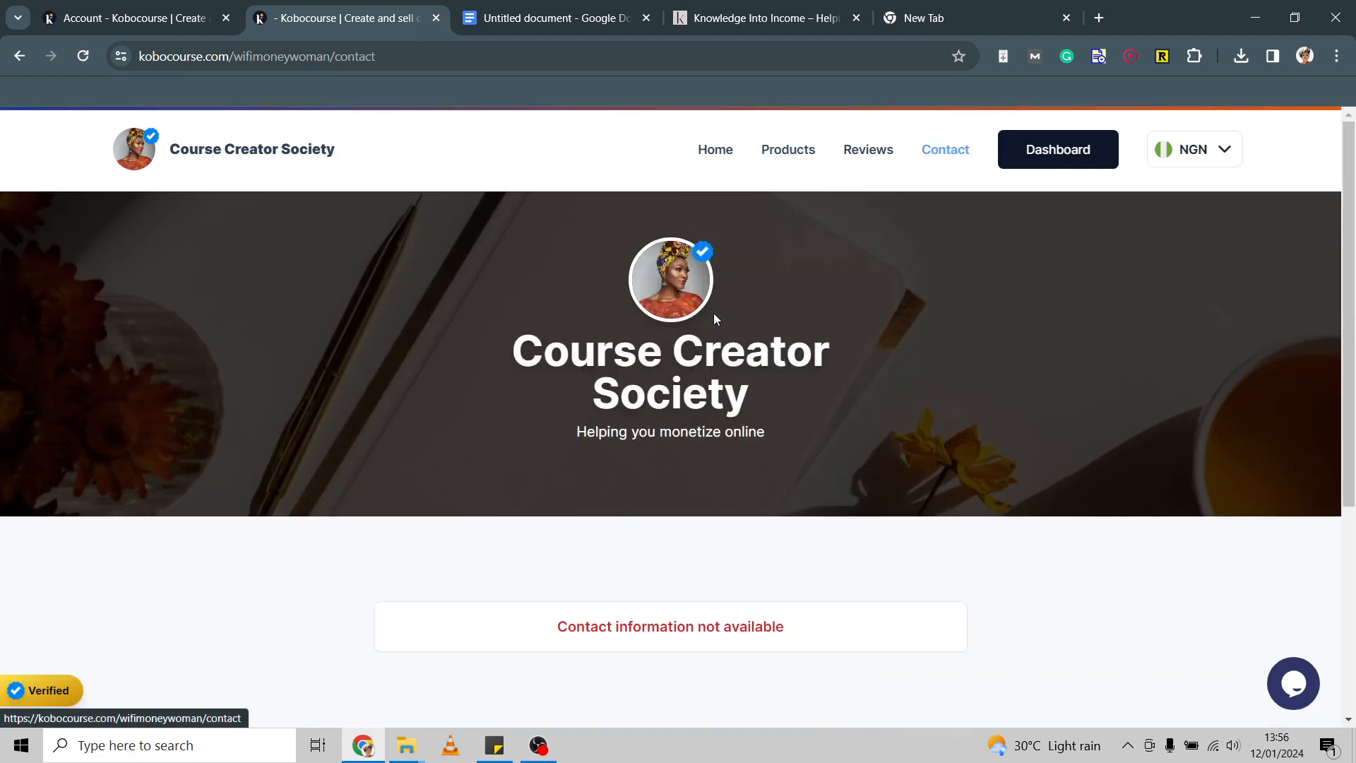
scroll(617, 509, "down", 3)
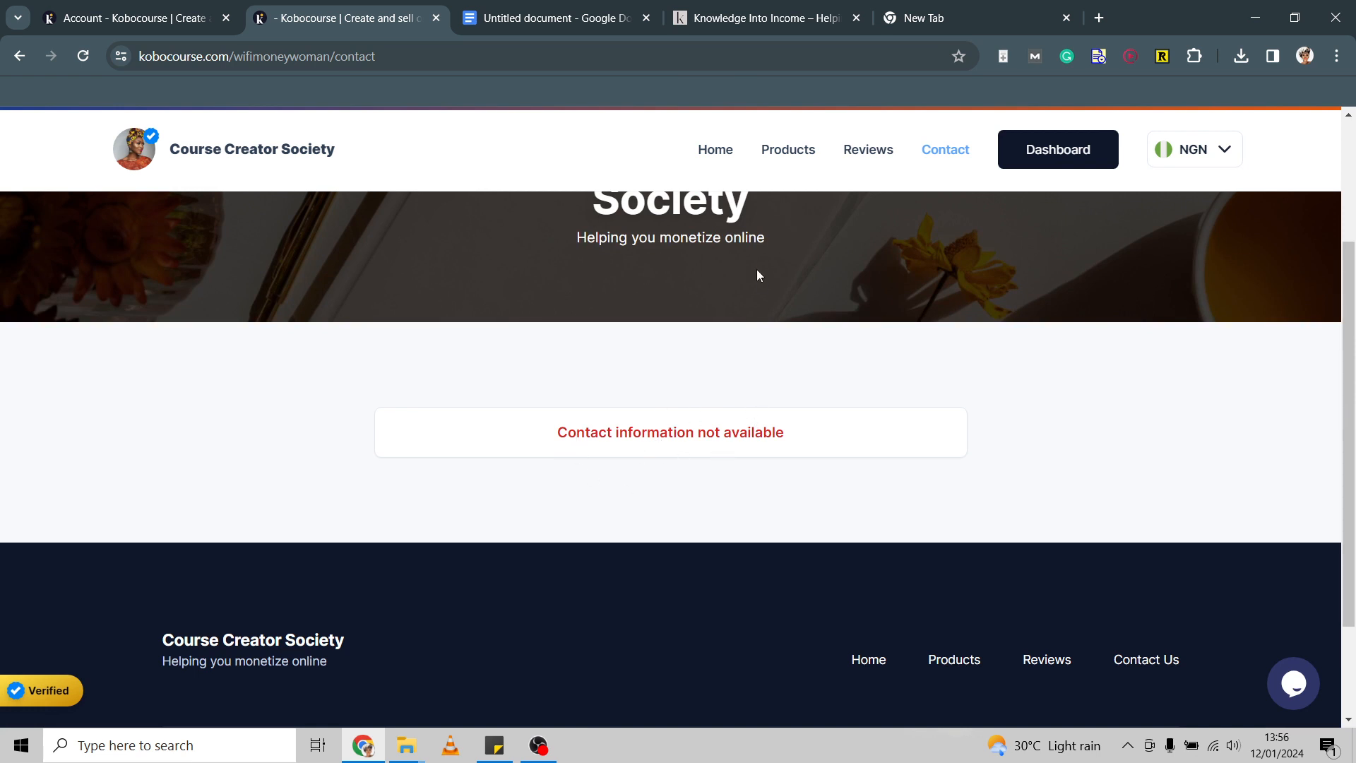
scroll(756, 270, "up", 3)
left_click(205, 24)
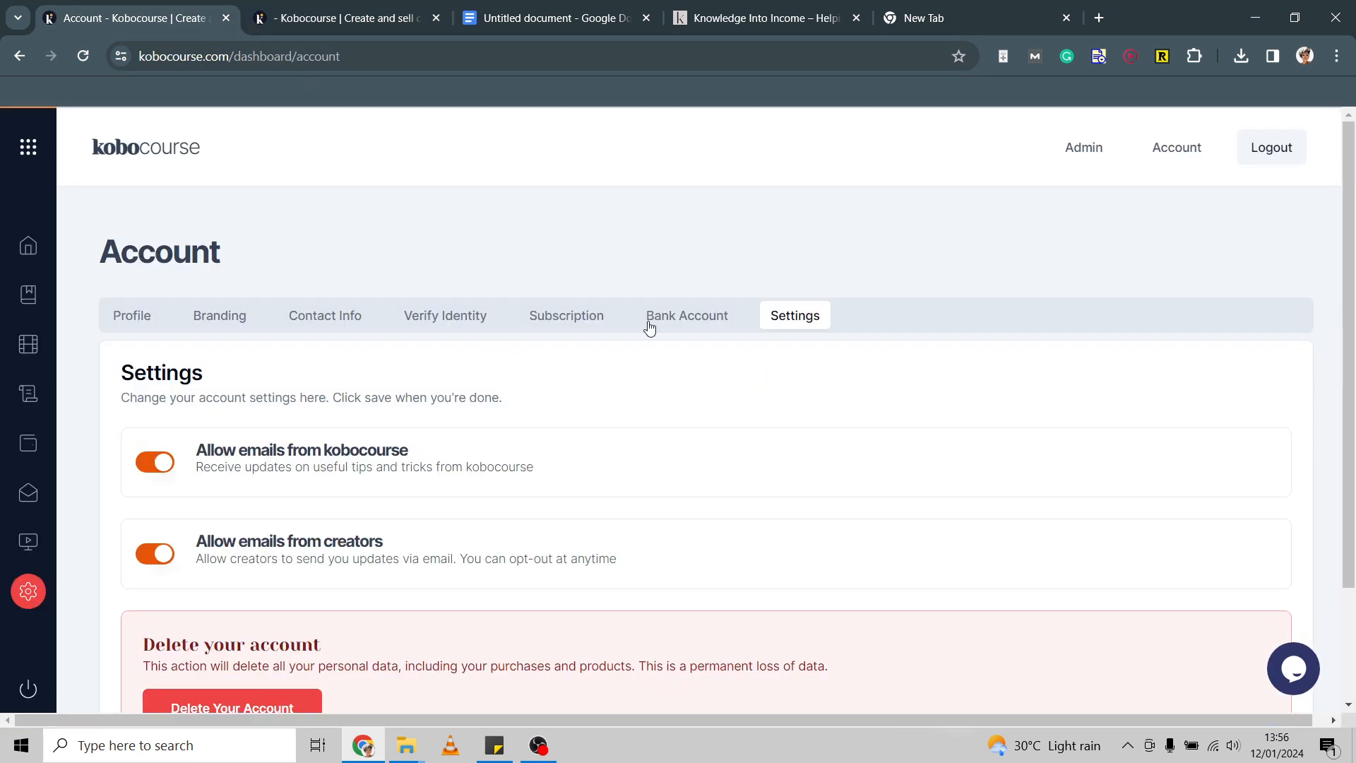
left_click(337, 317)
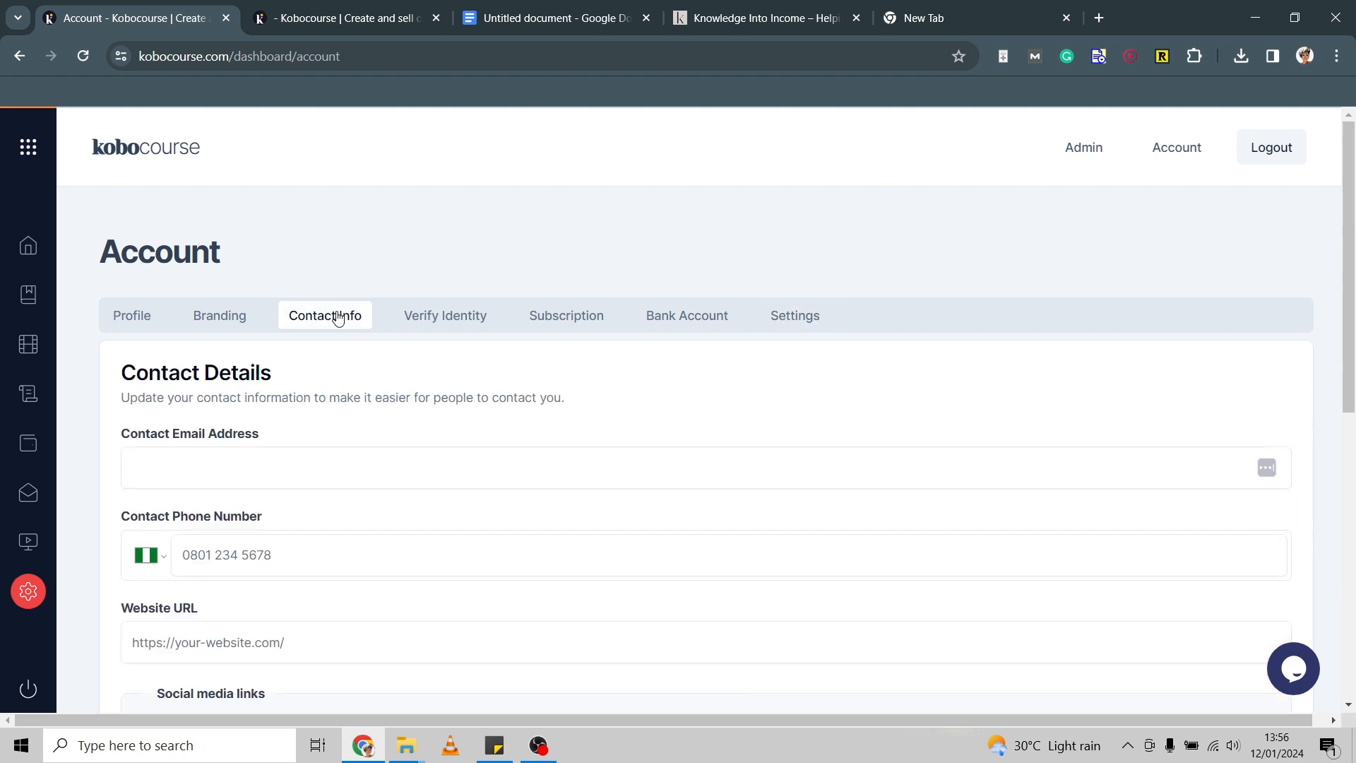
left_click(370, 473)
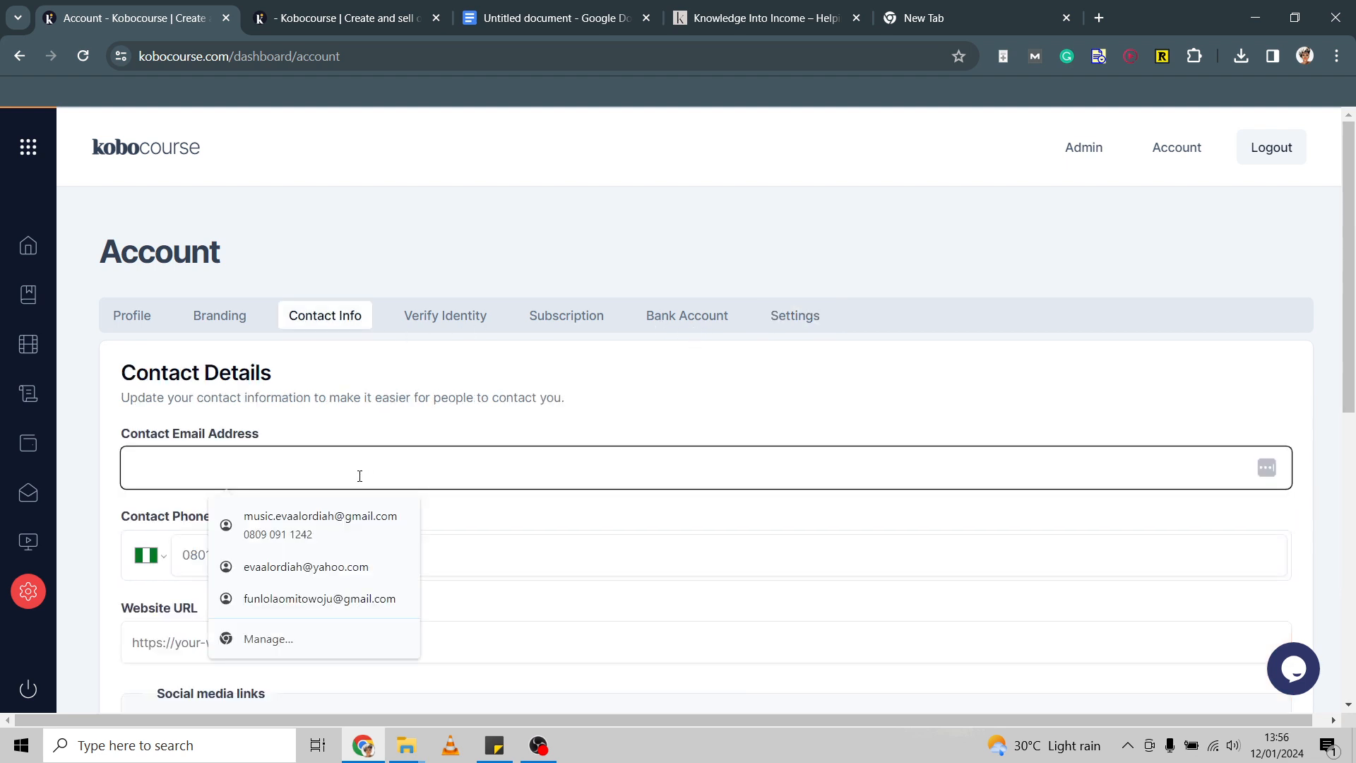
scroll(359, 476, "down", 4)
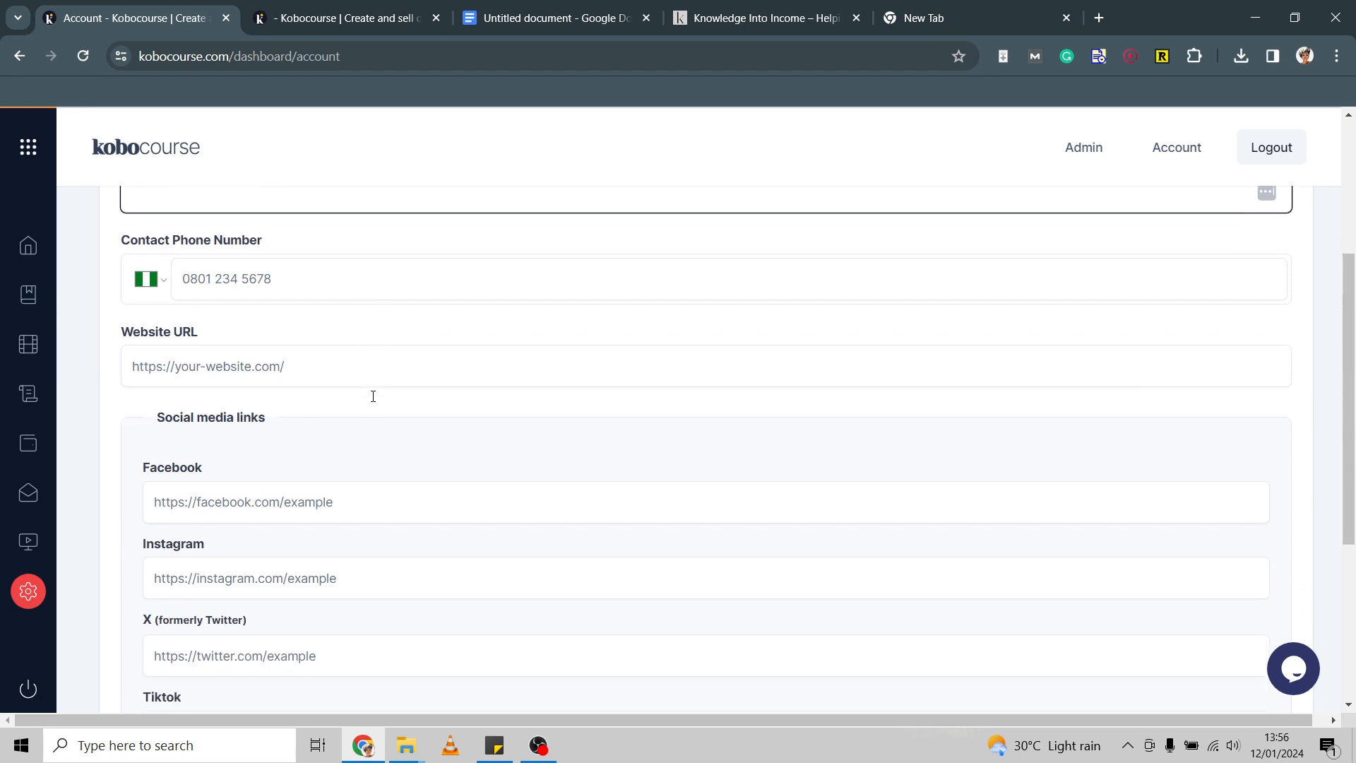
scroll(373, 396, "down", 5)
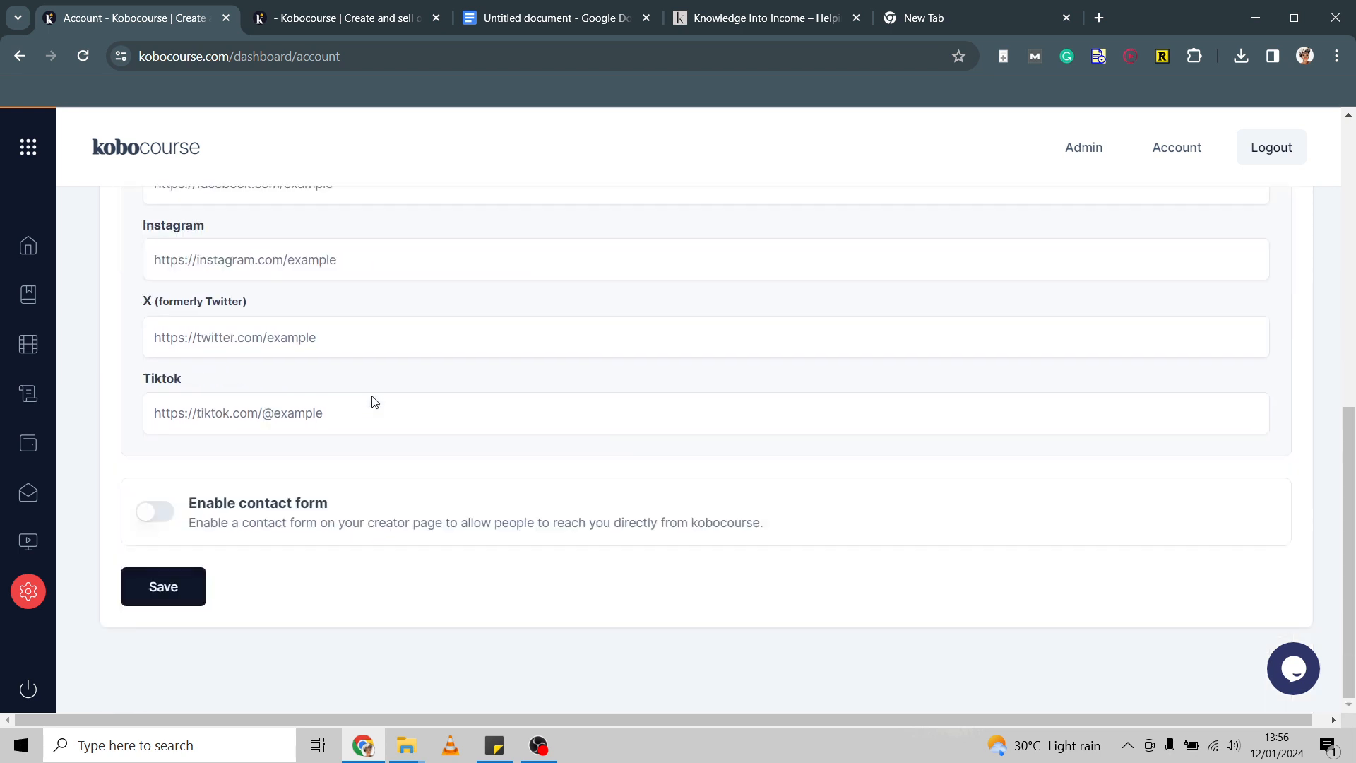
scroll(372, 394, "up", 9)
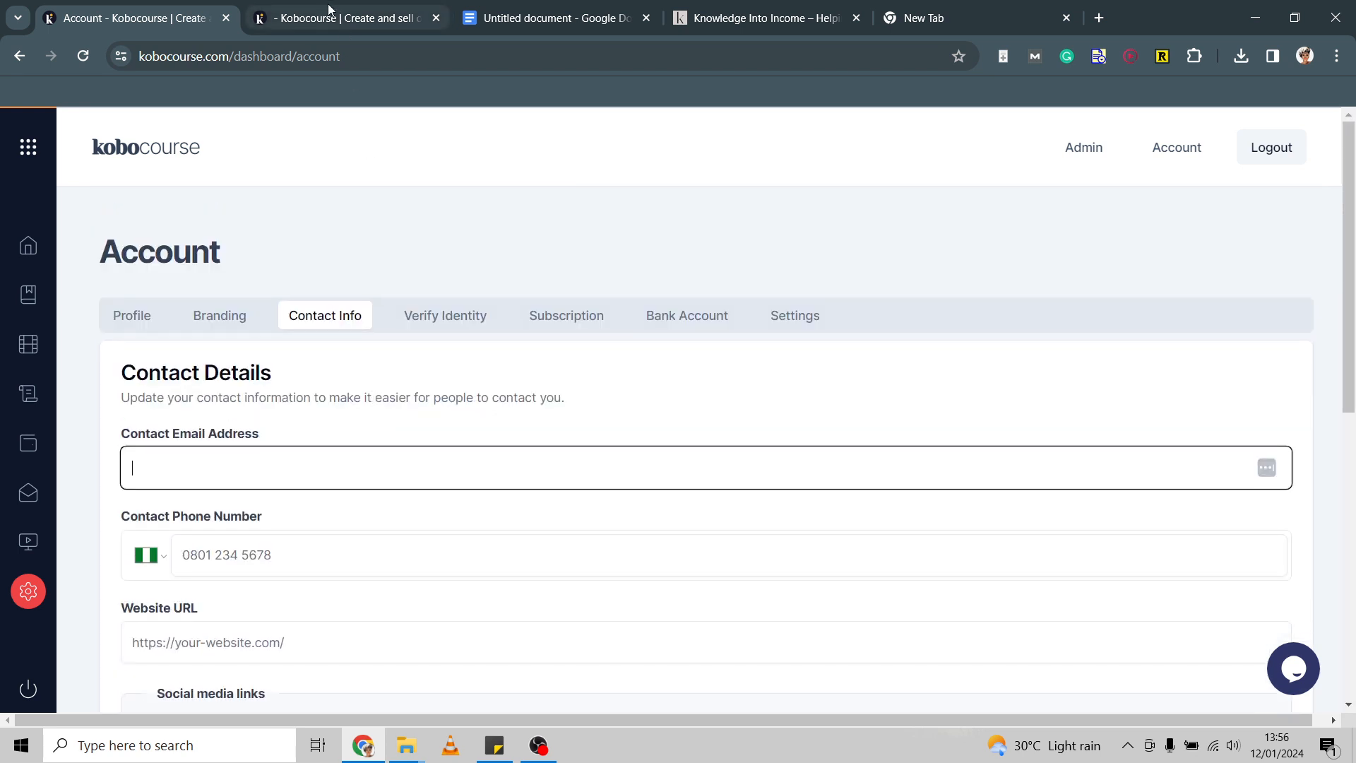
left_click(330, 26)
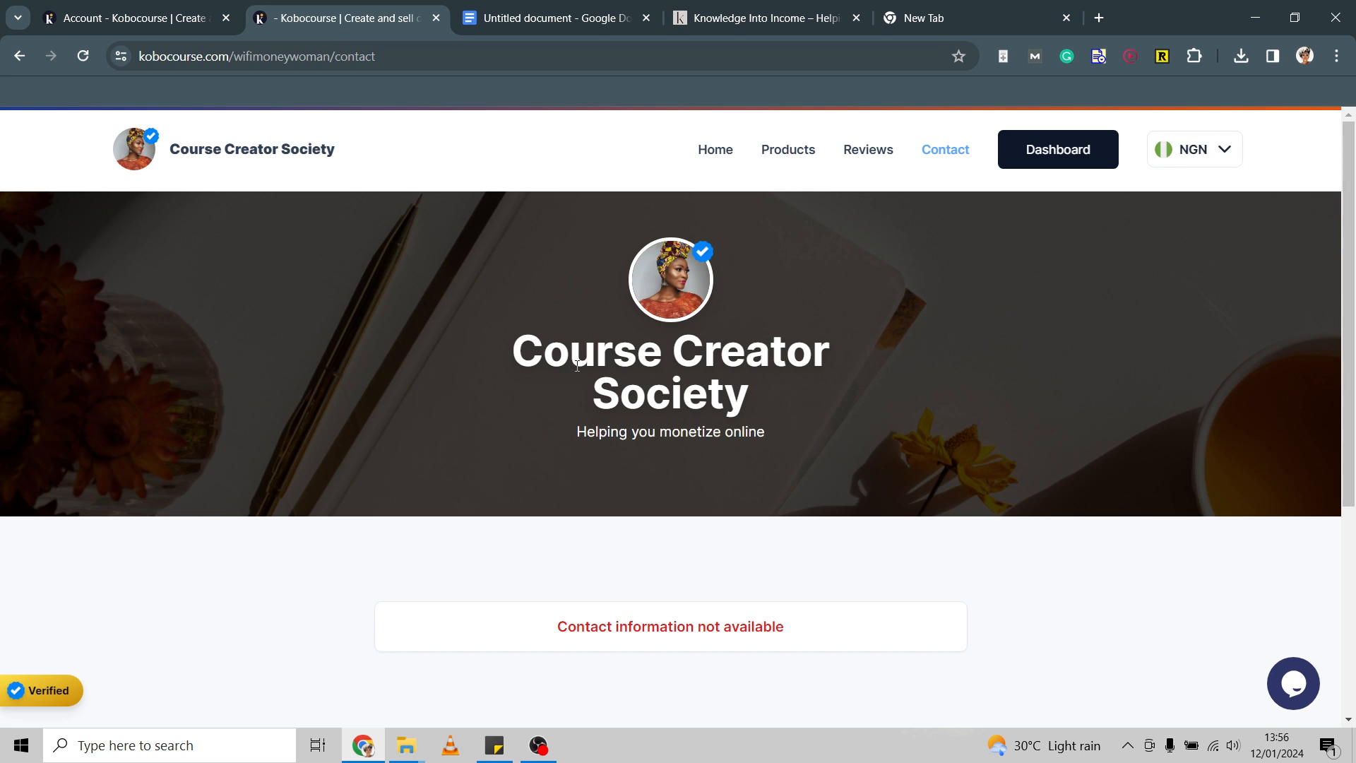
Return to the storefront Home page and scroll to products including Introduction to Sales Funnels.
scroll(577, 367, "down", 3)
scroll(576, 370, "up", 3)
left_click(716, 151)
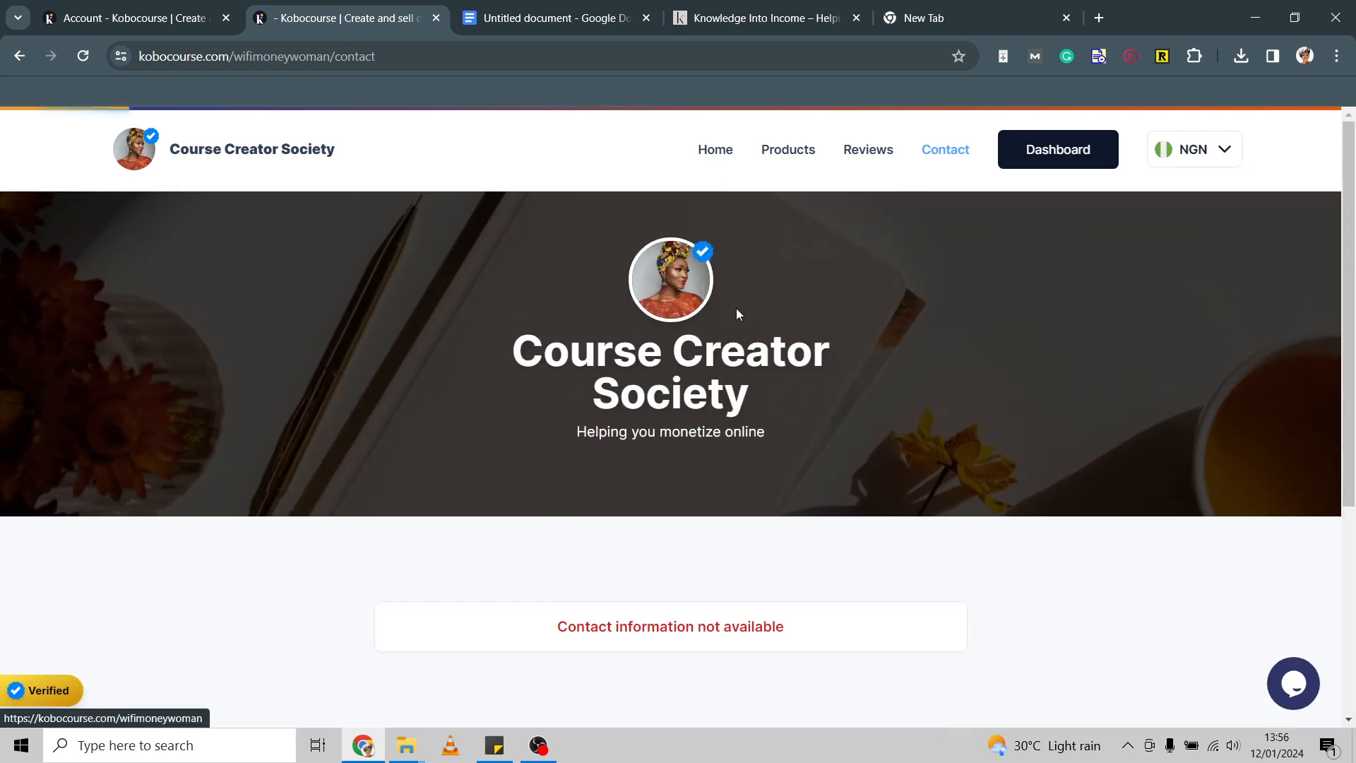
scroll(763, 419, "down", 1)
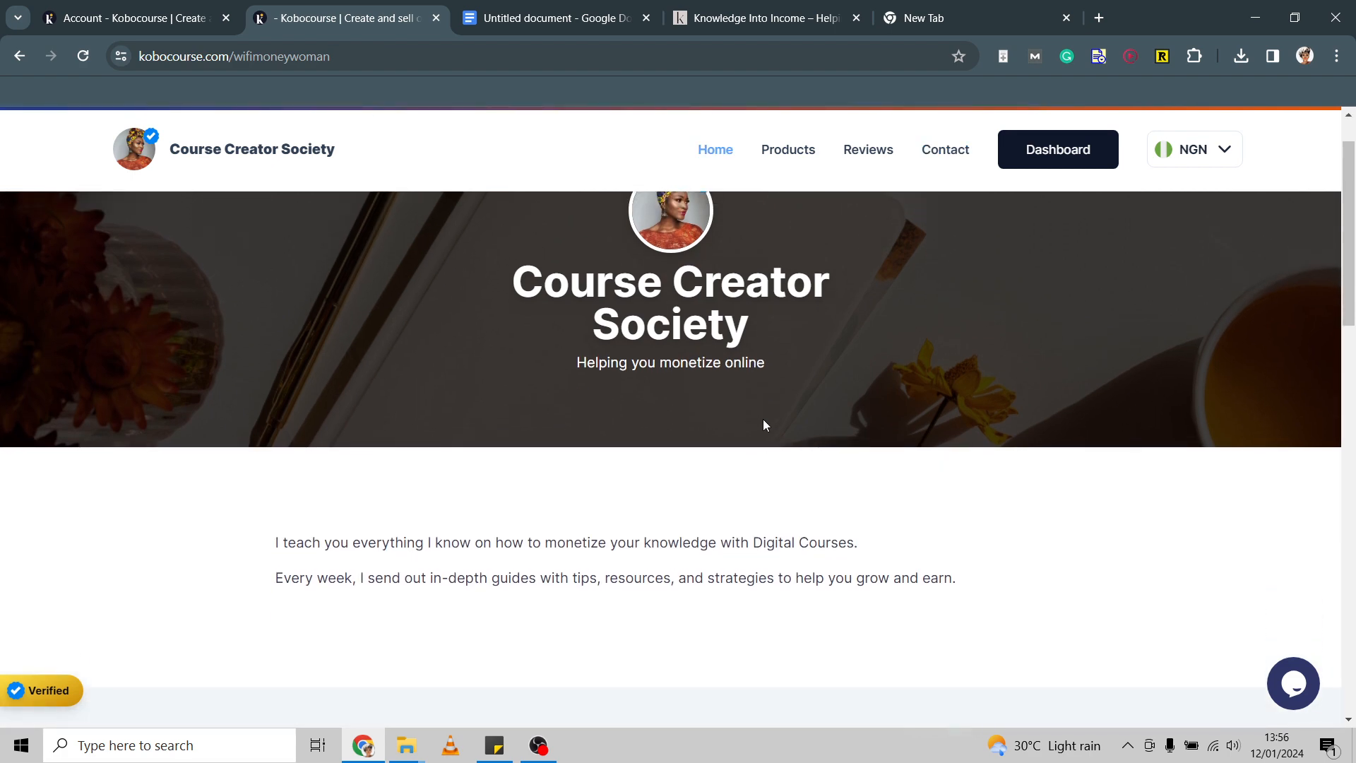
scroll(763, 419, "down", 3)
scroll(763, 419, "down", 9)
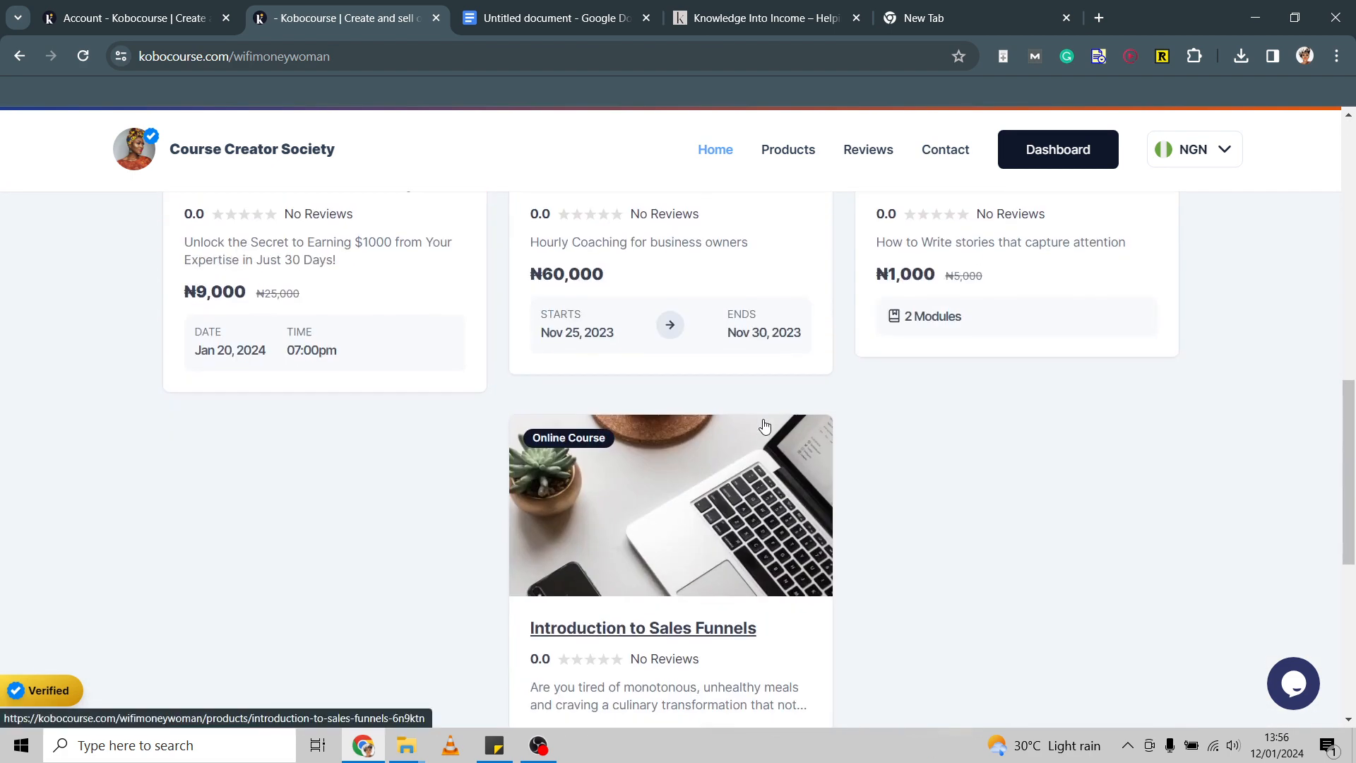